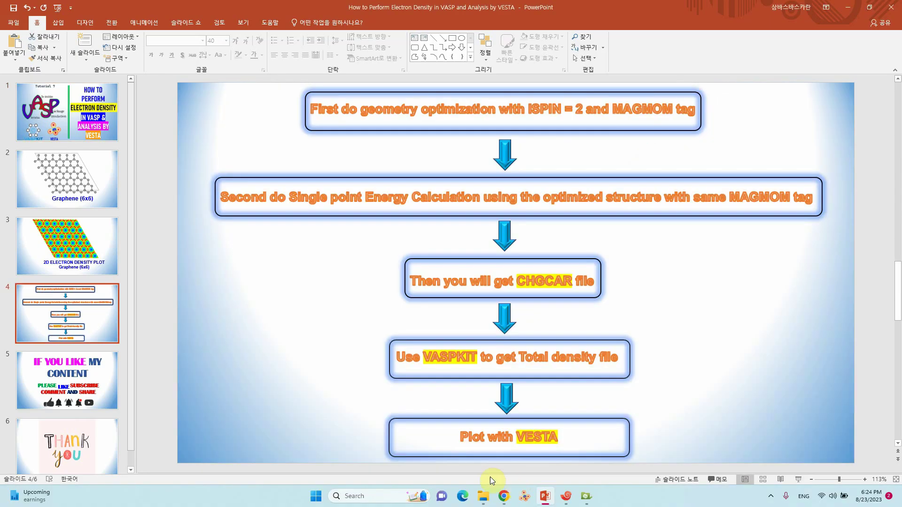
Step: Bring up the tutorial project folder window maximized, in List view
{"action": "left_click", "coordinate": [848, 8]}
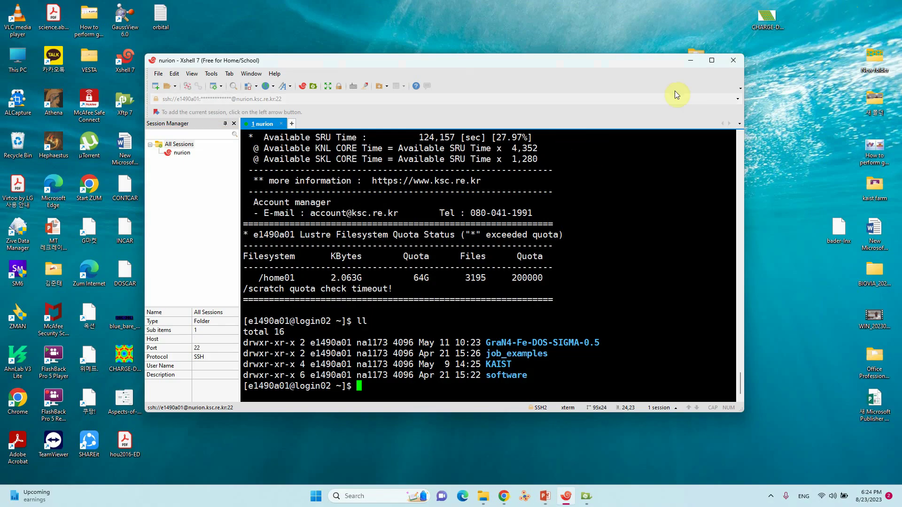
{"action": "key", "text": "super+d"}
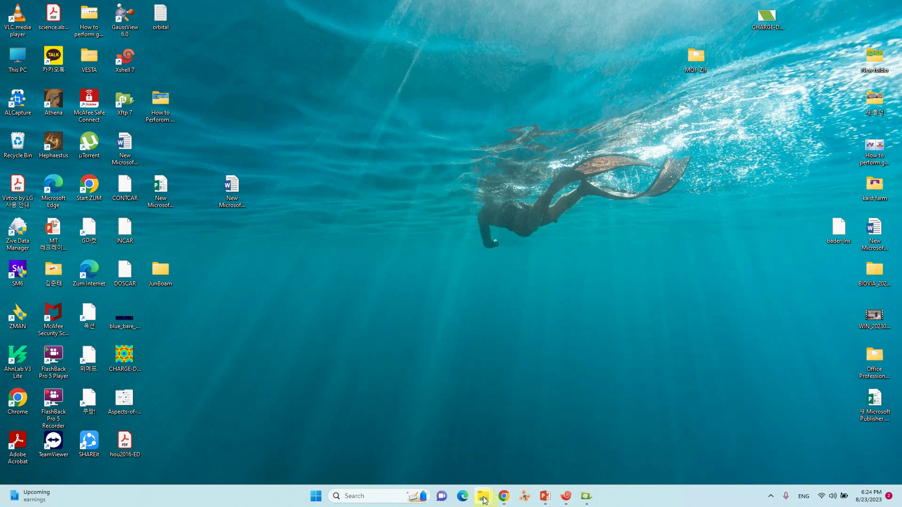
{"action": "mouse_move", "coordinate": [484, 499]}
{"action": "left_click", "coordinate": [453, 456]}
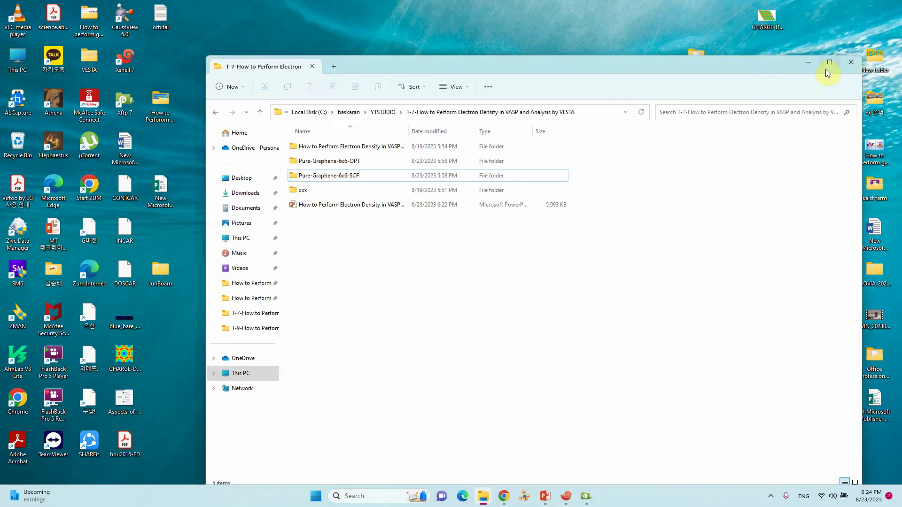
{"action": "left_click", "coordinate": [830, 62]}
{"action": "key", "text": "ctrl+shift+4"}
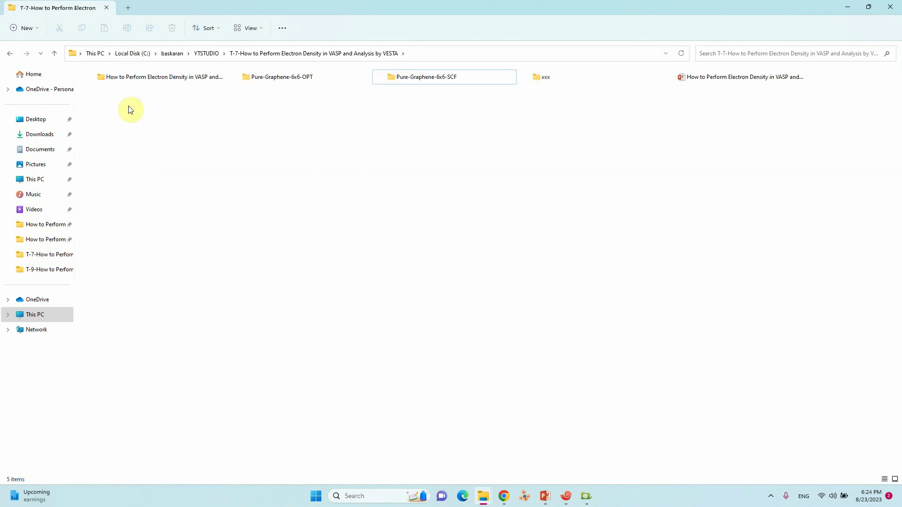
{"action": "key", "text": "ctrl+shift+5"}
Step: Open INCAR from Pure-Graphene-6x6-OPT's input folder with Notepad++
{"action": "double_click", "coordinate": [130, 111]}
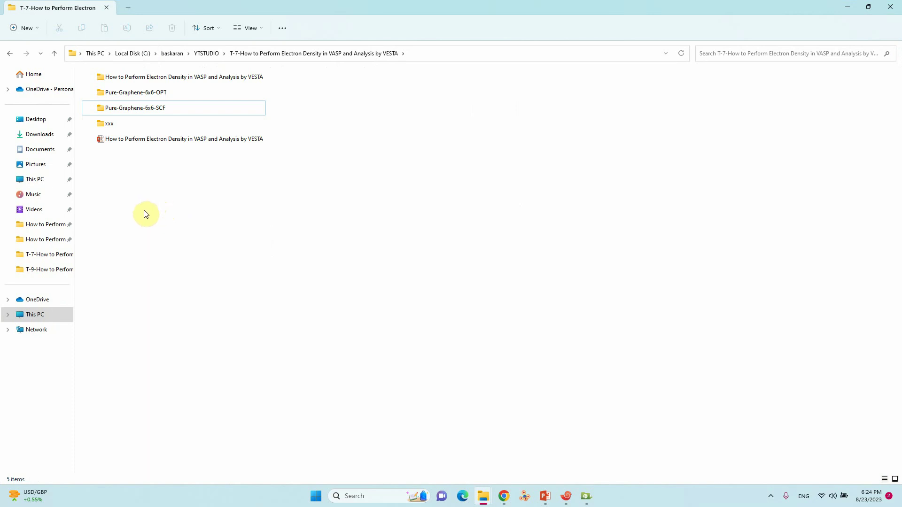
{"action": "double_click", "coordinate": [151, 97]}
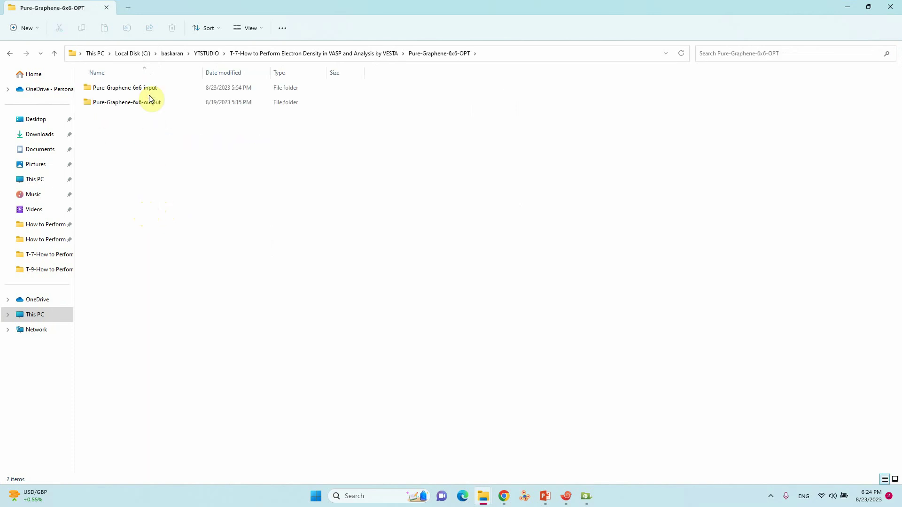
{"action": "left_click", "coordinate": [144, 92]}
{"action": "double_click", "coordinate": [143, 92]}
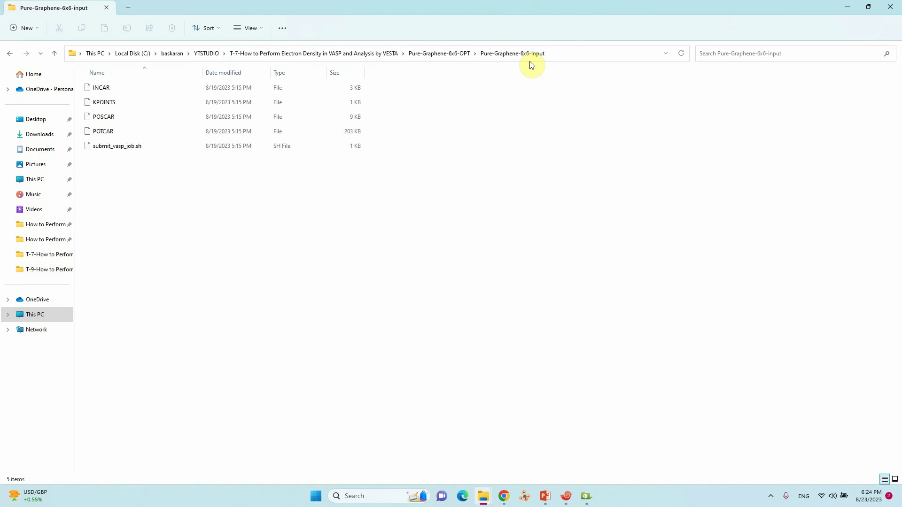
{"action": "left_click", "coordinate": [102, 88]}
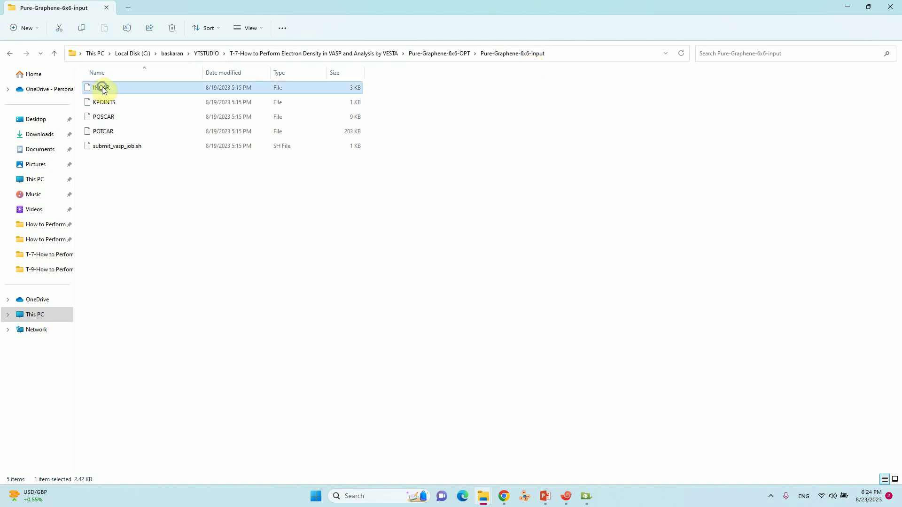
{"action": "right_click", "coordinate": [104, 89]}
{"action": "left_click", "coordinate": [133, 117]}
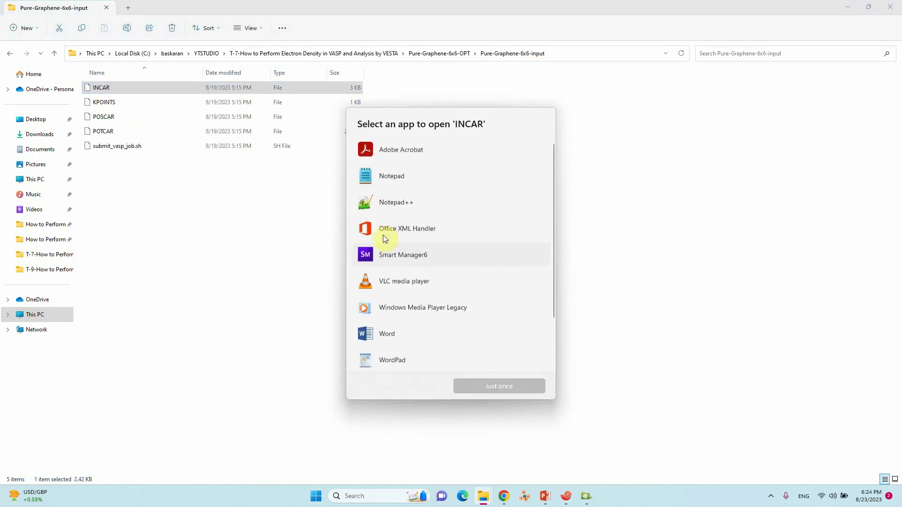
{"action": "left_click", "coordinate": [388, 200]}
Step: Open INCAR in Notepad++ just once and scroll through its settings
{"action": "left_click", "coordinate": [509, 386]}
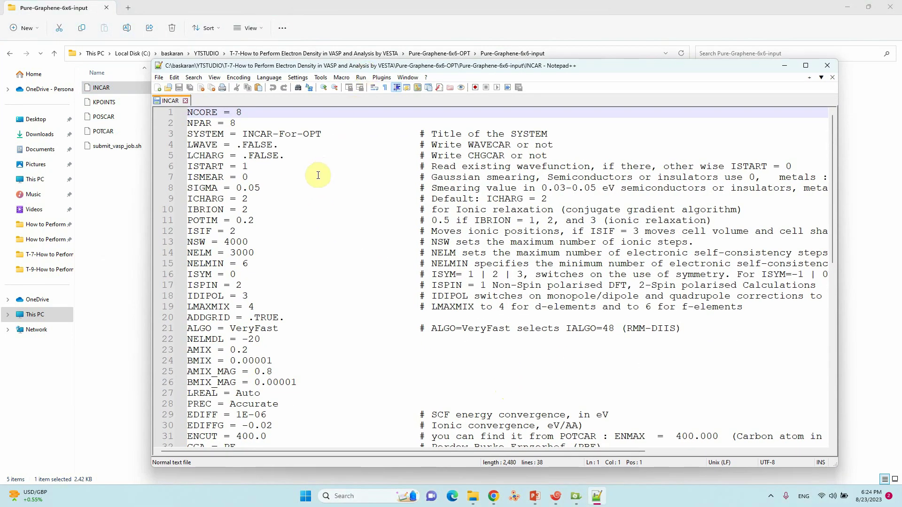
{"action": "scroll", "coordinate": [314, 192], "scroll_direction": "down", "scroll_amount": 4}
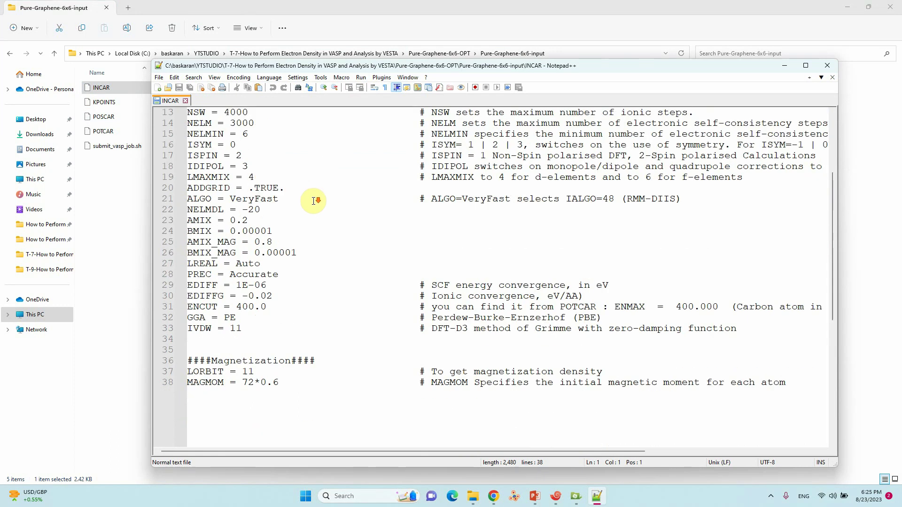
{"action": "scroll", "coordinate": [318, 207], "scroll_direction": "up", "scroll_amount": 4}
Step: Open KPOINTS, POSCAR, POTCAR and submit_vasp_job.sh as additional Notepad++ tabs
{"action": "left_click", "coordinate": [98, 104]}
{"action": "double_click", "coordinate": [99, 104]}
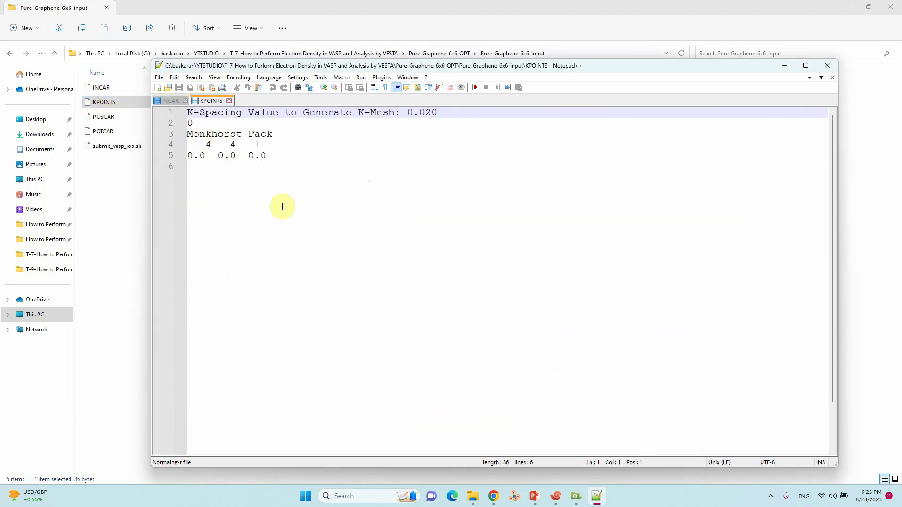
{"action": "double_click", "coordinate": [104, 117]}
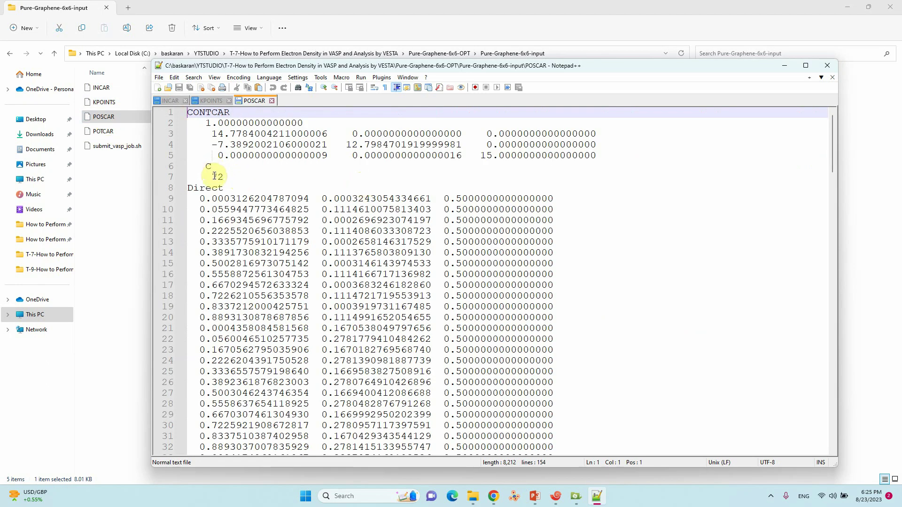
{"action": "double_click", "coordinate": [103, 131]}
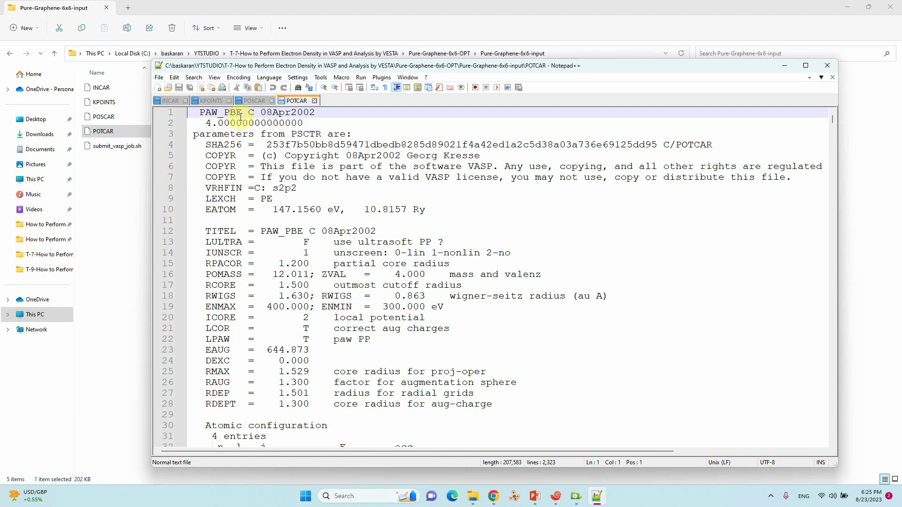
{"action": "double_click", "coordinate": [125, 145]}
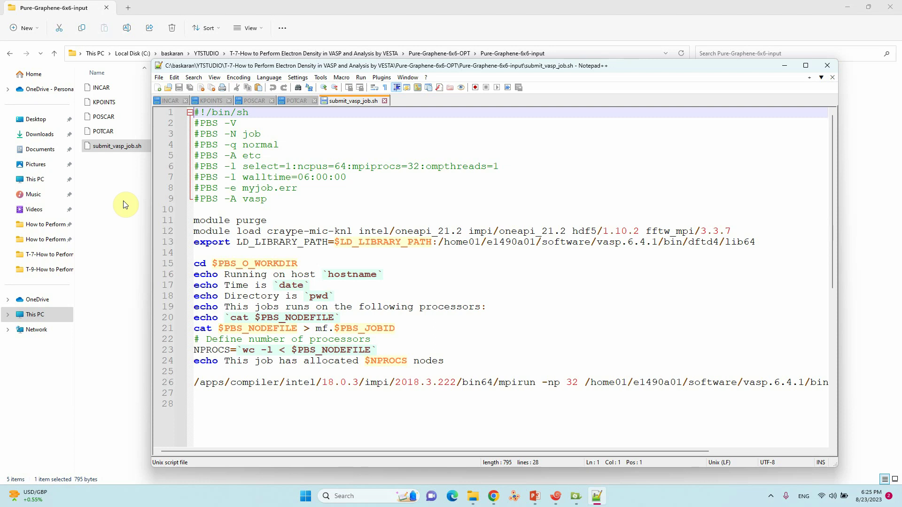
Step: Close Notepad++ and move to the Pure-Graphene-6x6-output folder
{"action": "left_click", "coordinate": [822, 66]}
{"action": "left_click", "coordinate": [58, 56]}
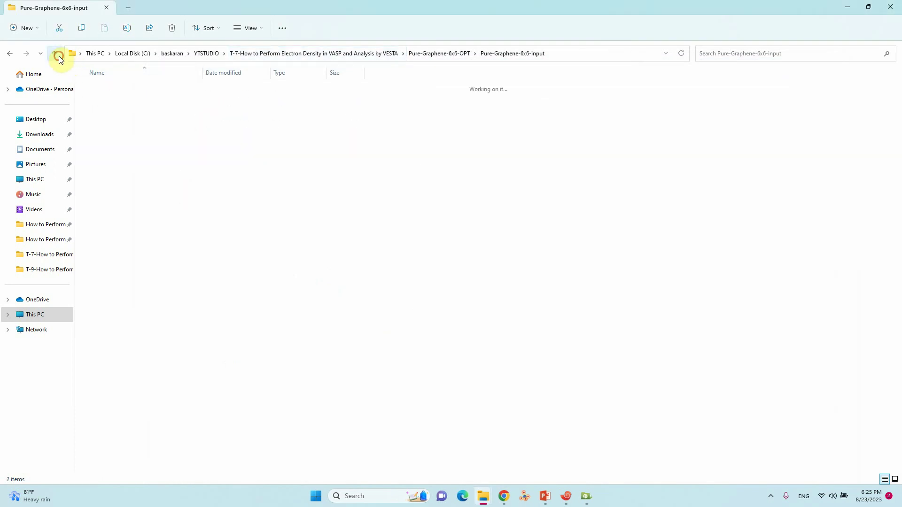
{"action": "double_click", "coordinate": [143, 103]}
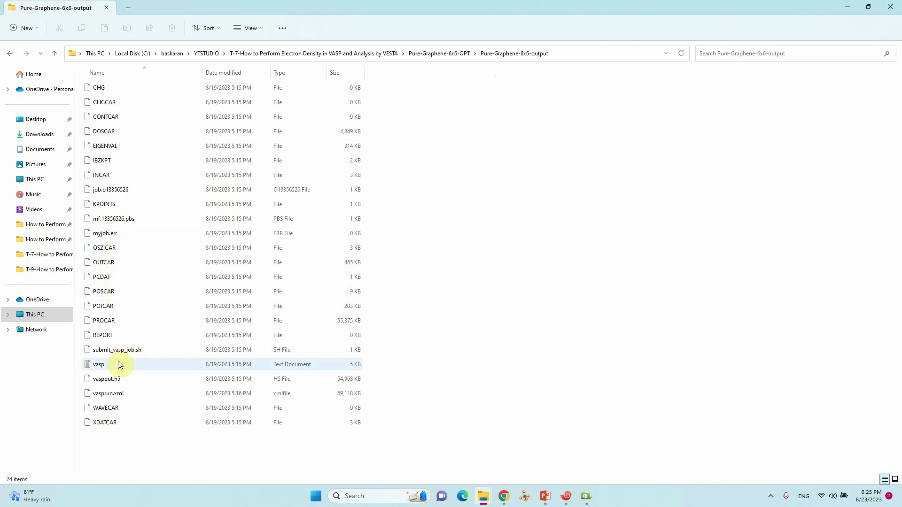
Step: Check that the vasp log ends with 'reached required accuracy', then close it
{"action": "right_click", "coordinate": [100, 365]}
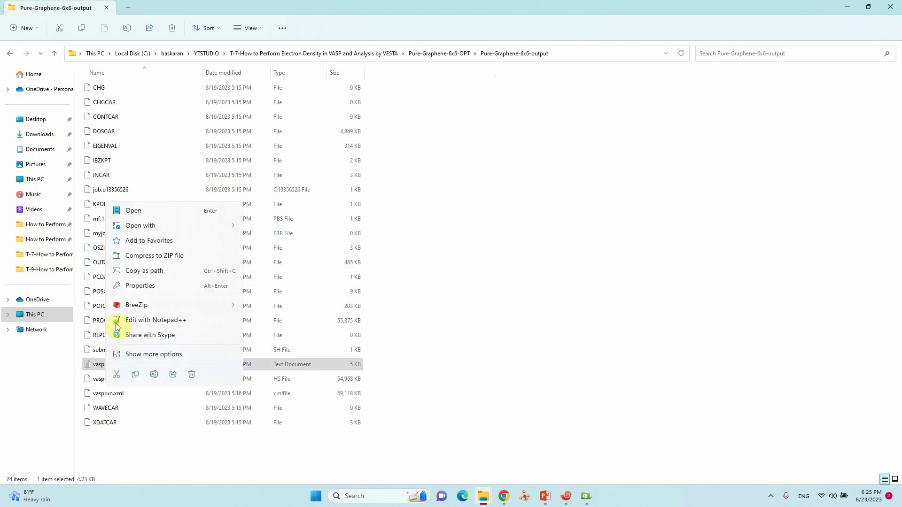
{"action": "left_click", "coordinate": [140, 211]}
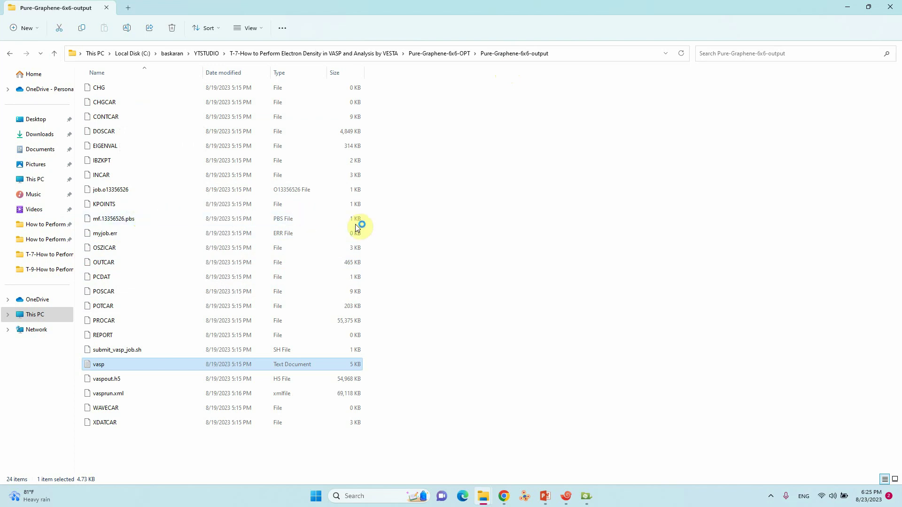
{"action": "scroll", "coordinate": [420, 282], "scroll_direction": "down", "scroll_amount": 15}
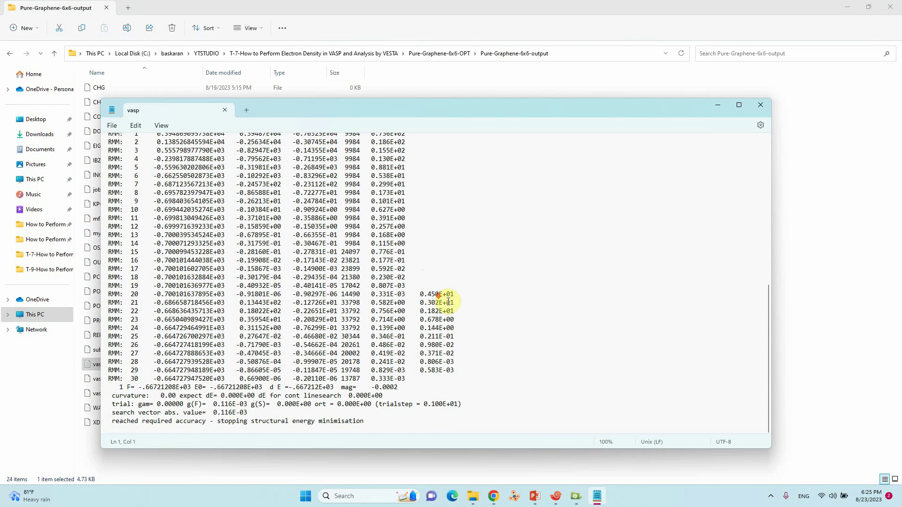
{"action": "left_click_drag", "start_coordinate": [114, 422], "coordinate": [374, 421]}
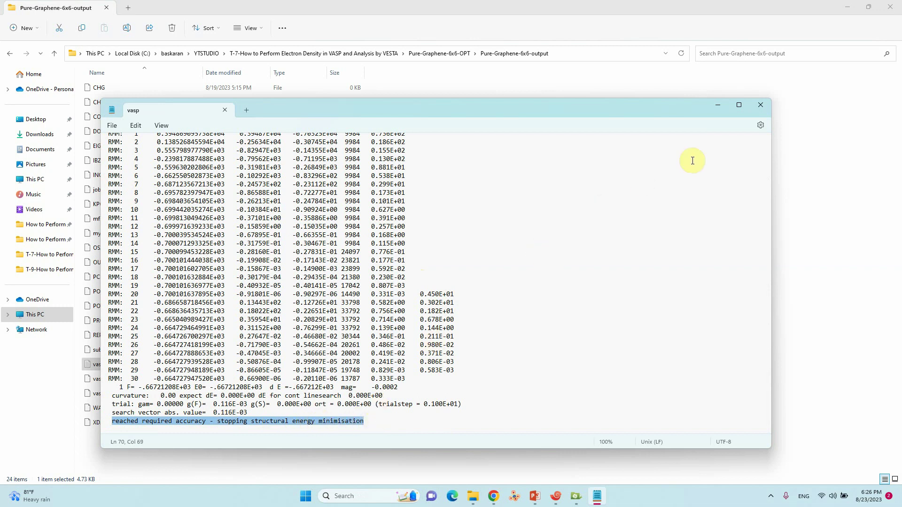
{"action": "left_click", "coordinate": [760, 104]}
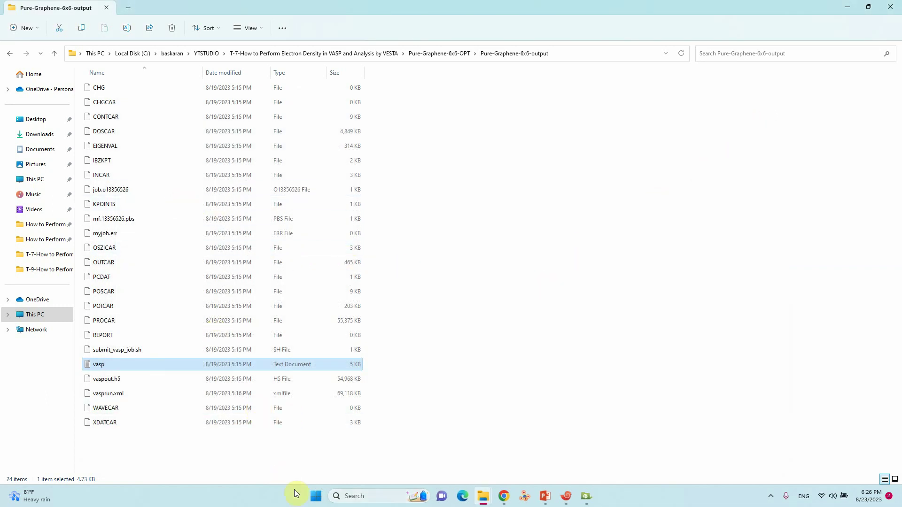
Step: Restore the folder window and go back up to the tutorial project folder
{"action": "left_click", "coordinate": [107, 117]}
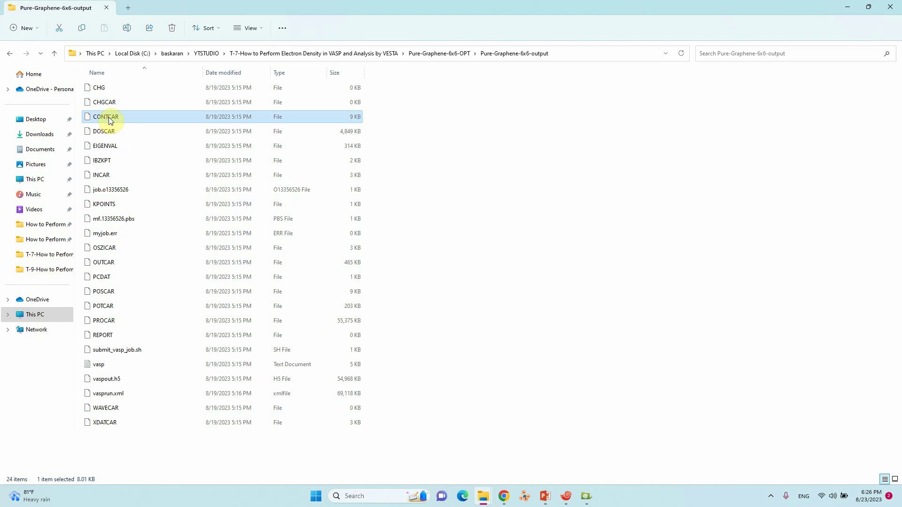
{"action": "left_click", "coordinate": [846, 8]}
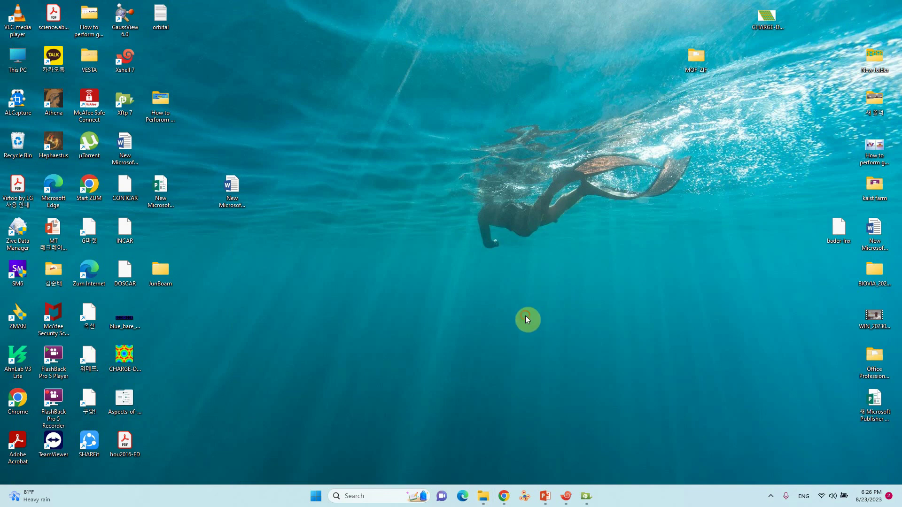
{"action": "mouse_move", "coordinate": [483, 496]}
{"action": "left_click", "coordinate": [455, 465]}
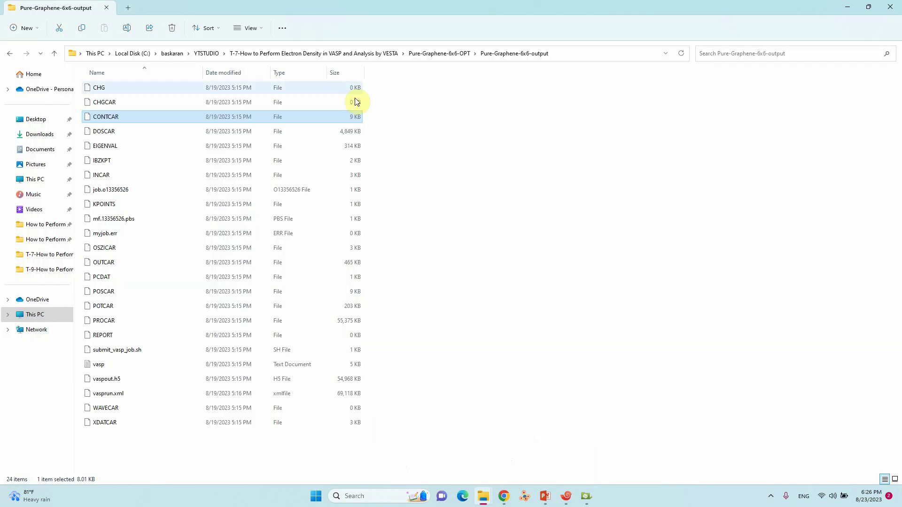
{"action": "left_click", "coordinate": [57, 54]}
{"action": "left_click", "coordinate": [55, 53]}
Step: Open the INCAR in Pure-Graphene-6x6-SCF-input with Notepad++
{"action": "left_click", "coordinate": [124, 109]}
{"action": "double_click", "coordinate": [124, 109]}
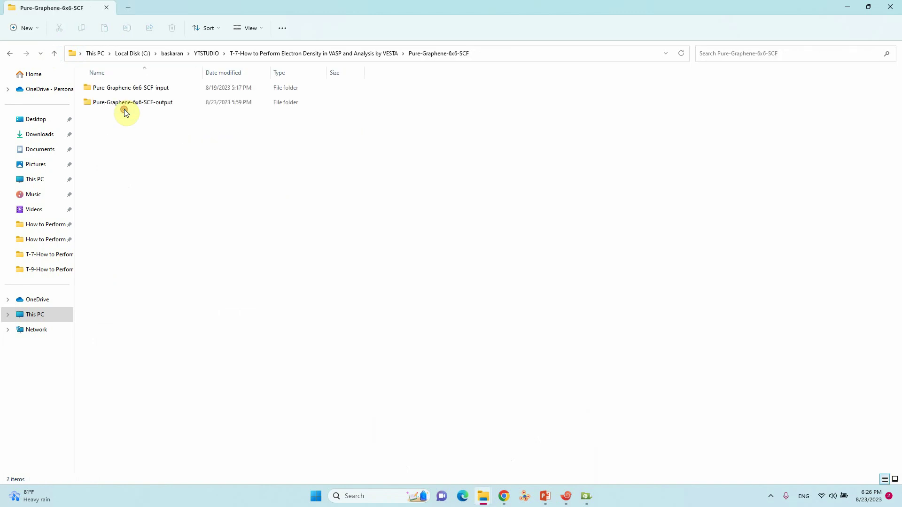
{"action": "double_click", "coordinate": [146, 90]}
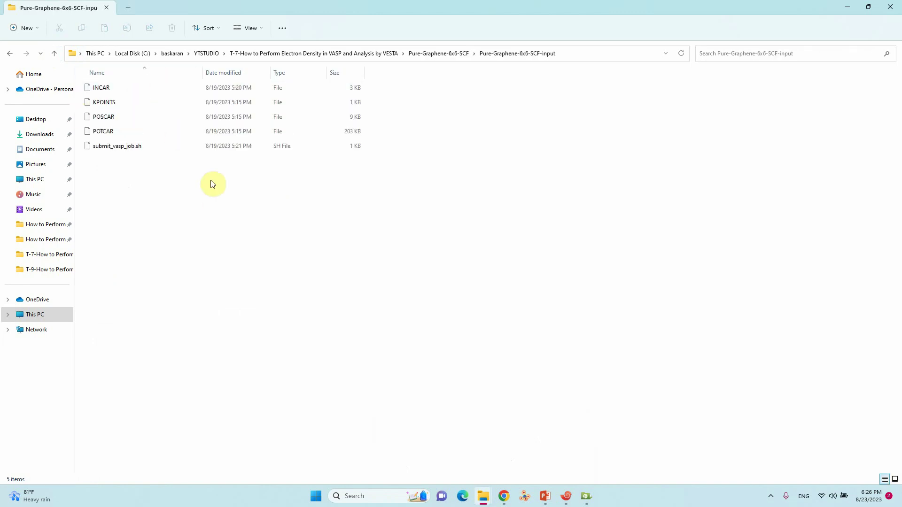
{"action": "left_click", "coordinate": [108, 118]}
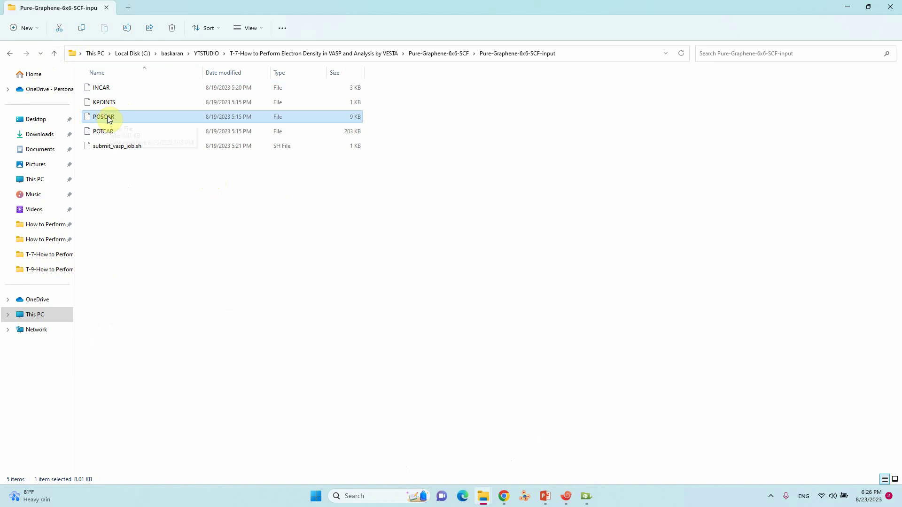
{"action": "left_click", "coordinate": [104, 88]}
{"action": "right_click", "coordinate": [103, 88]}
{"action": "left_click", "coordinate": [134, 116]}
{"action": "left_click", "coordinate": [390, 203]}
Step: Highlight the IBRION/POTIM, NSW = 0 and LWAVE/LCHARG lines in the SCF INCAR
{"action": "left_click", "coordinate": [500, 387]}
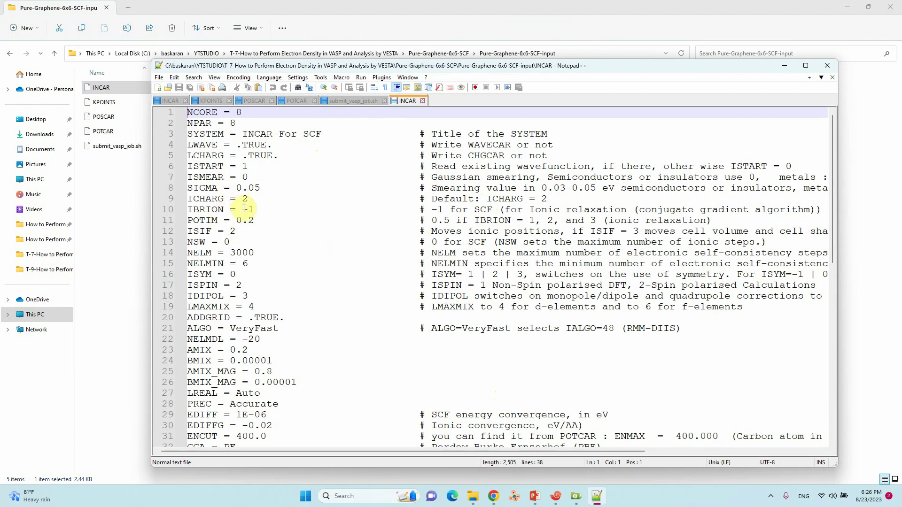
{"action": "left_click_drag", "start_coordinate": [188, 210], "coordinate": [473, 215]}
{"action": "left_click", "coordinate": [473, 216]}
{"action": "left_click_drag", "start_coordinate": [193, 241], "coordinate": [454, 241]}
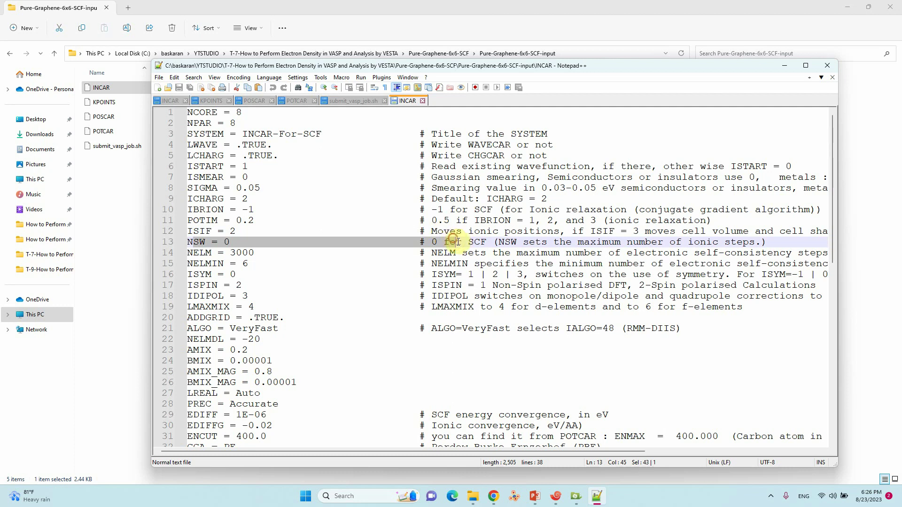
{"action": "left_click_drag", "start_coordinate": [213, 144], "coordinate": [274, 156]}
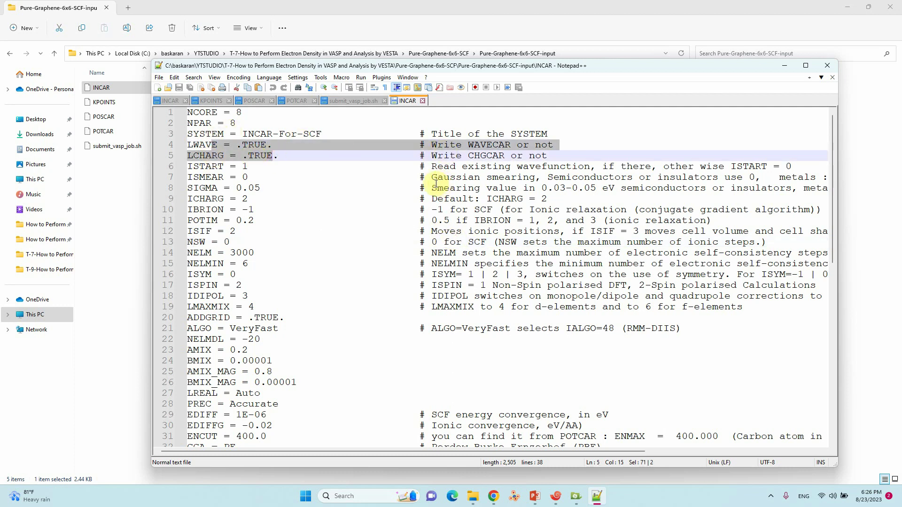
{"action": "scroll", "coordinate": [369, 212], "scroll_direction": "down", "scroll_amount": 6}
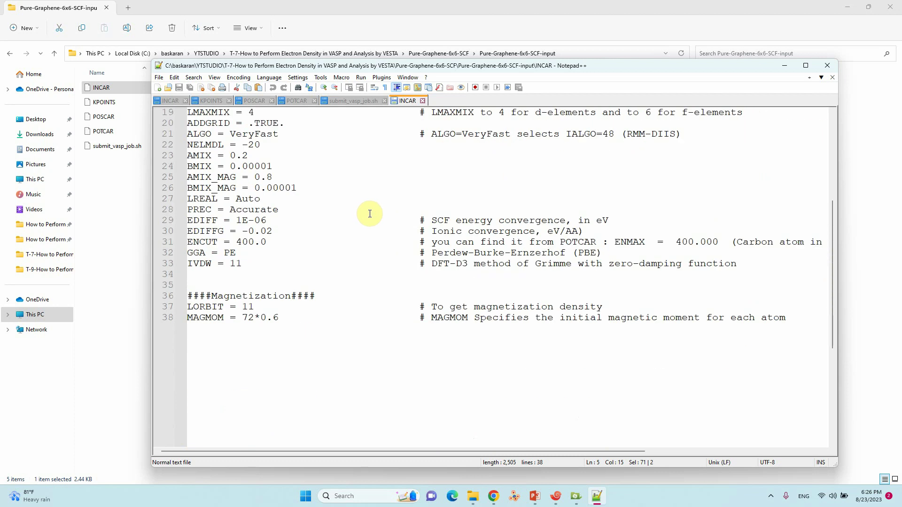
{"action": "left_click", "coordinate": [124, 182]}
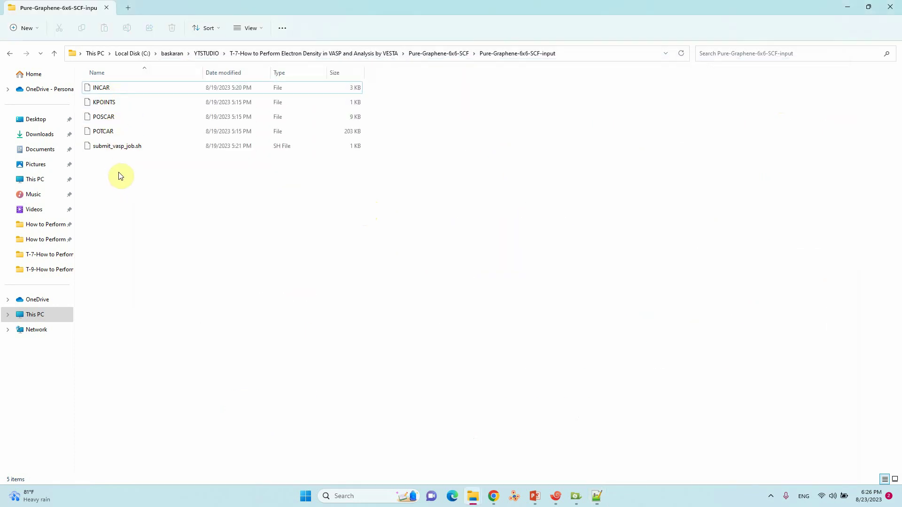
Step: Look over the SCF input files, then browse the Pure-Graphene-6x6-SCF-output folder
{"action": "left_click", "coordinate": [112, 130]}
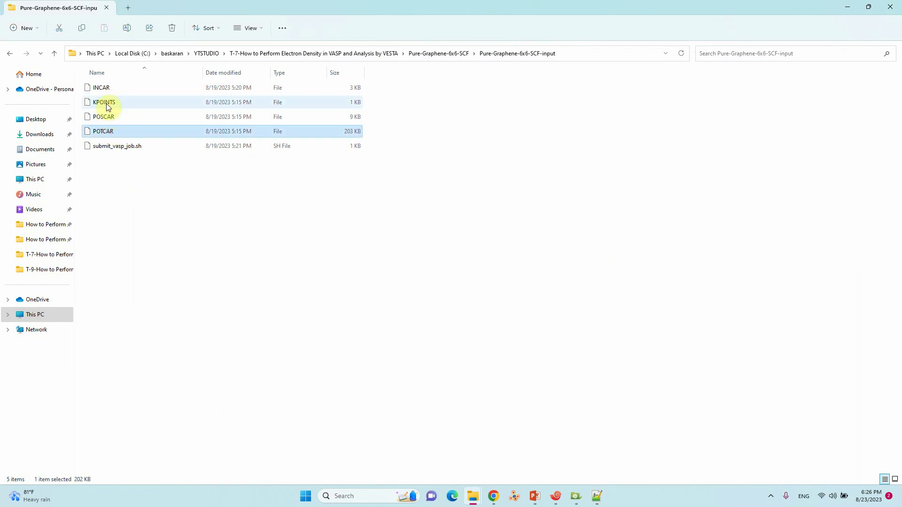
{"action": "left_click", "coordinate": [115, 146]}
{"action": "left_click", "coordinate": [55, 54]}
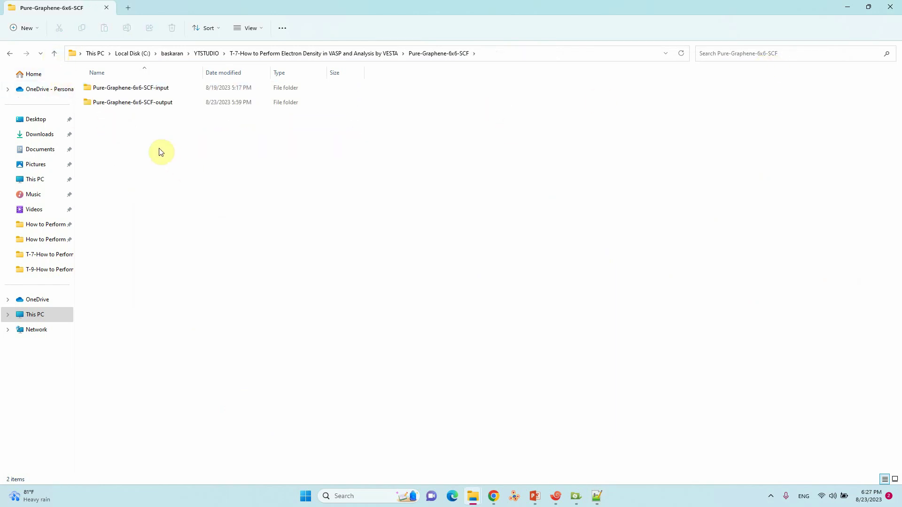
{"action": "double_click", "coordinate": [152, 108]}
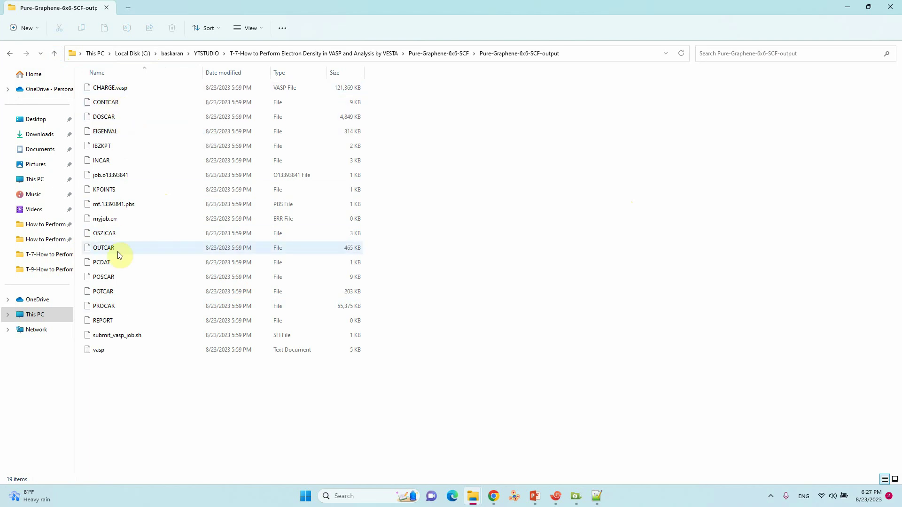
{"action": "left_click", "coordinate": [55, 54]}
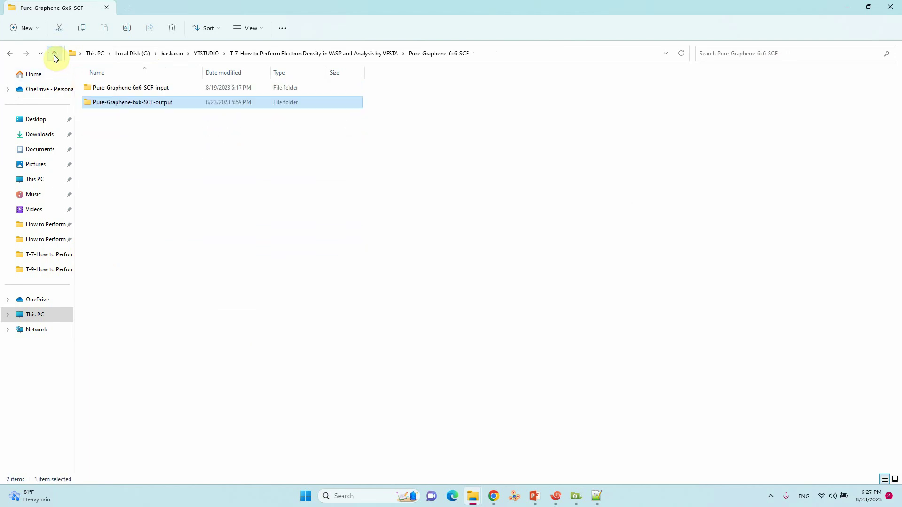
Step: Minimize File Explorer and close the INCAR editor
{"action": "left_click", "coordinate": [131, 88]}
{"action": "left_click", "coordinate": [170, 206]}
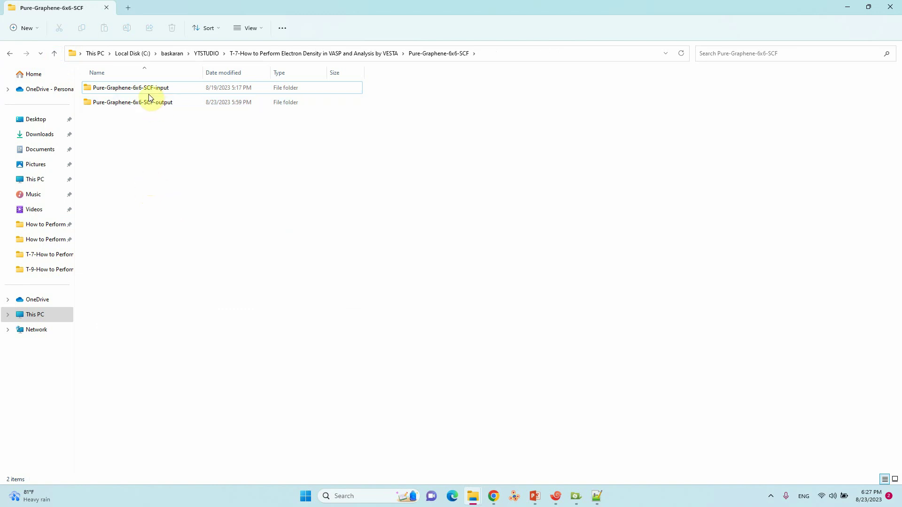
{"action": "left_click", "coordinate": [846, 7]}
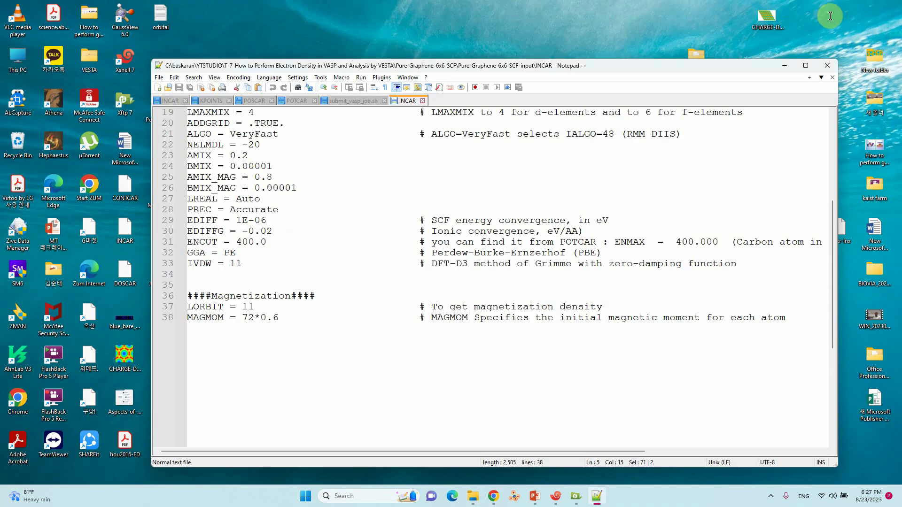
{"action": "left_click", "coordinate": [832, 70]}
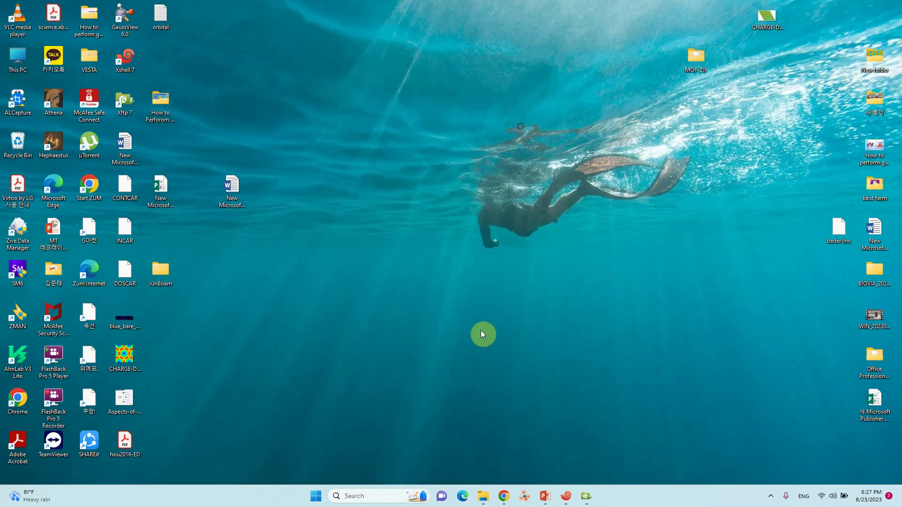
Step: Bring the Xftp session window back up and maximize it
{"action": "mouse_move", "coordinate": [570, 504]}
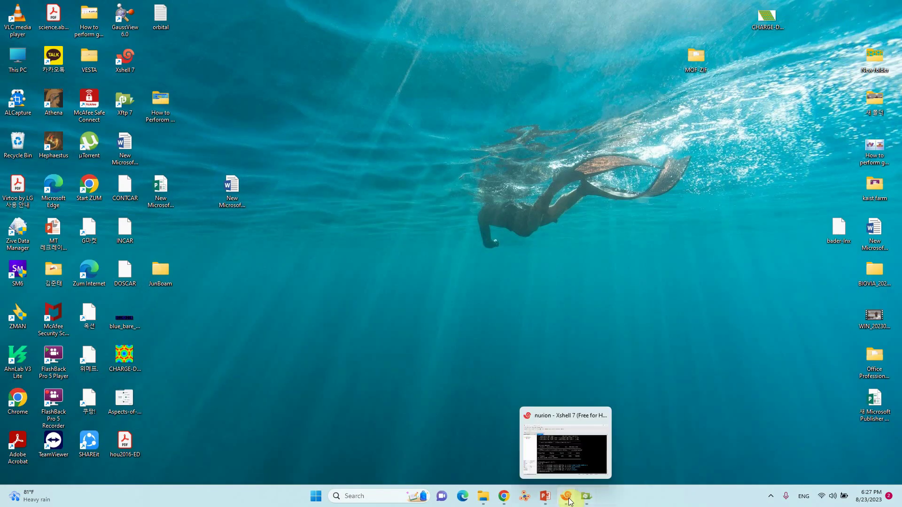
{"action": "left_click", "coordinate": [586, 497]}
{"action": "right_click", "coordinate": [614, 279]}
{"action": "left_click", "coordinate": [640, 302]}
{"action": "left_click", "coordinate": [869, 36]}
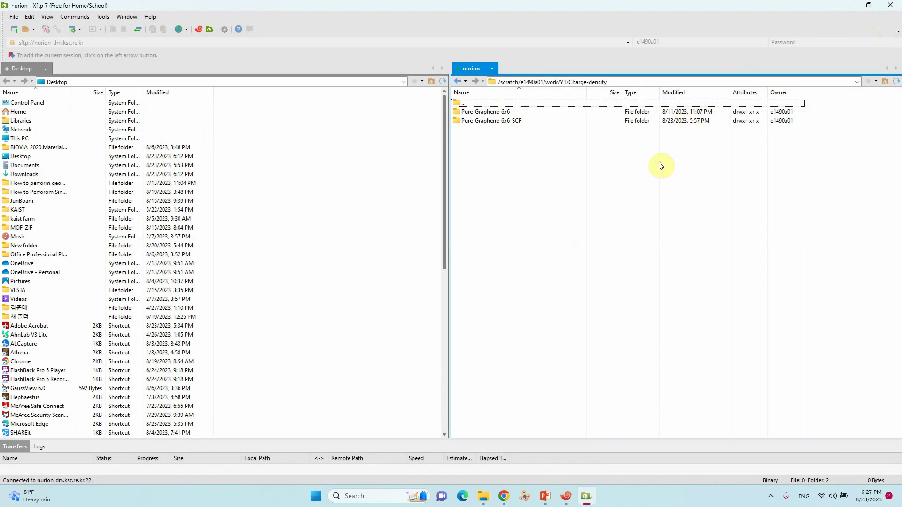
Step: Navigate the remote pane into the Pure-Graphene-6x6-SCF folder
{"action": "left_click", "coordinate": [503, 114]}
{"action": "left_click", "coordinate": [479, 113]}
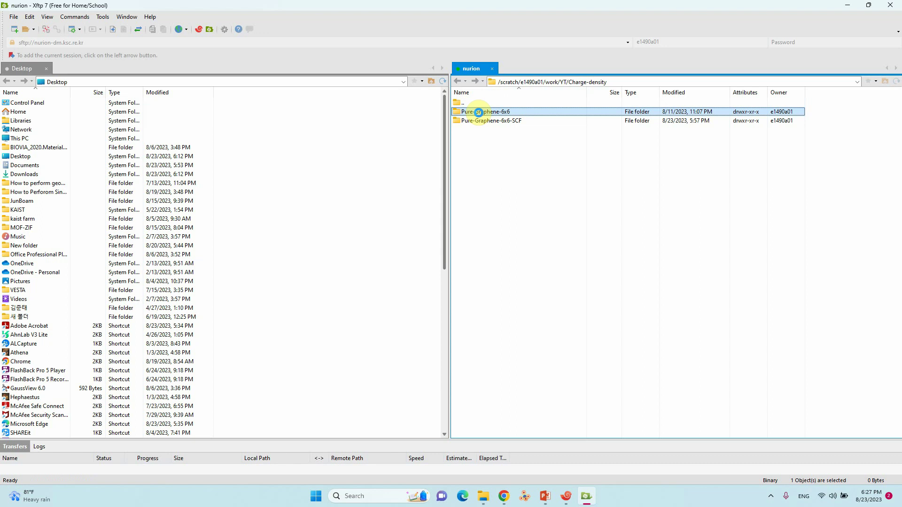
{"action": "double_click", "coordinate": [478, 113]}
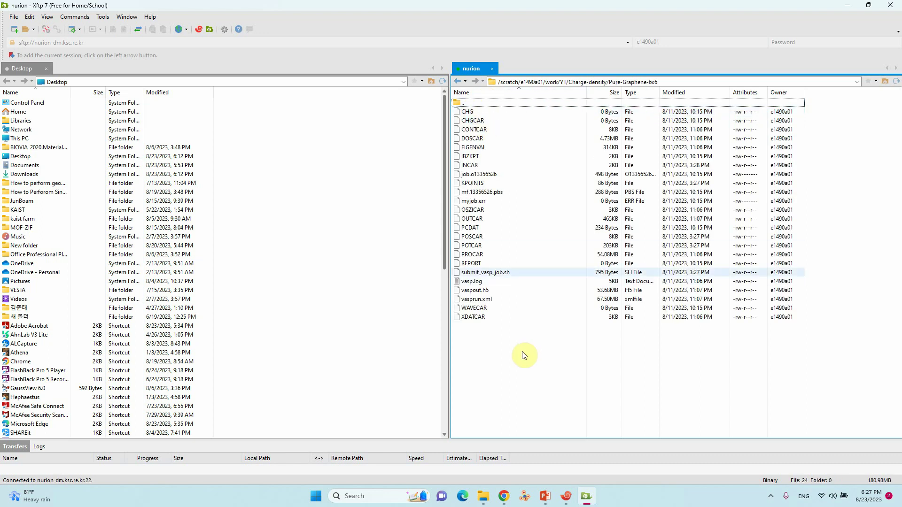
{"action": "left_click", "coordinate": [458, 81]}
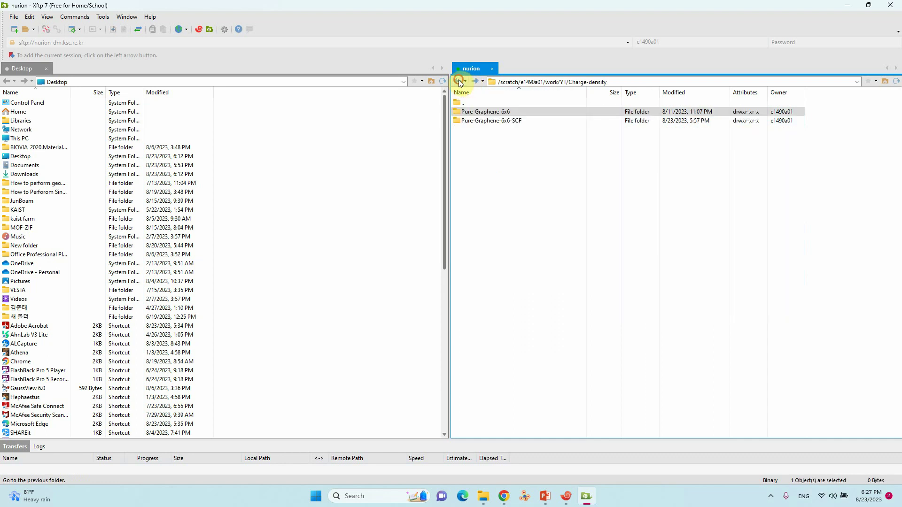
{"action": "double_click", "coordinate": [510, 122]}
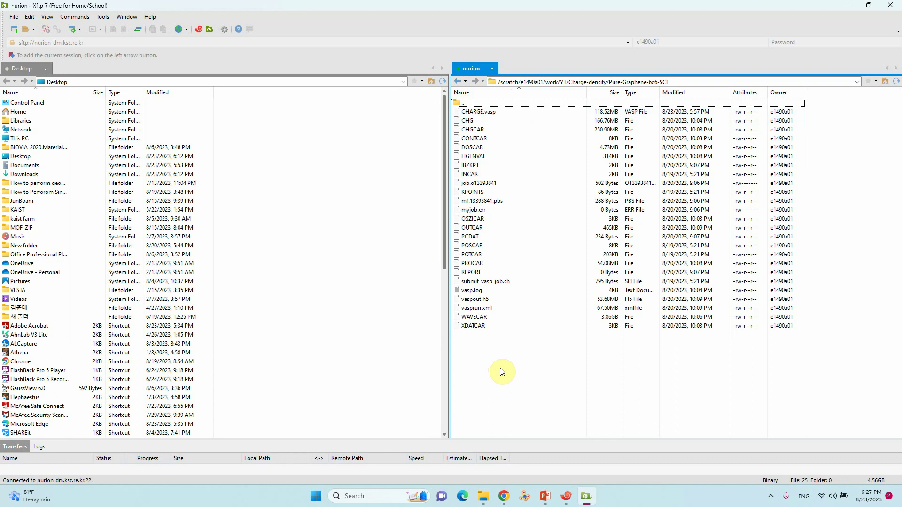
Step: Copy the remote Pure-Graphene-6x6-SCF folder path for use in Xshell
{"action": "left_click", "coordinate": [676, 83]}
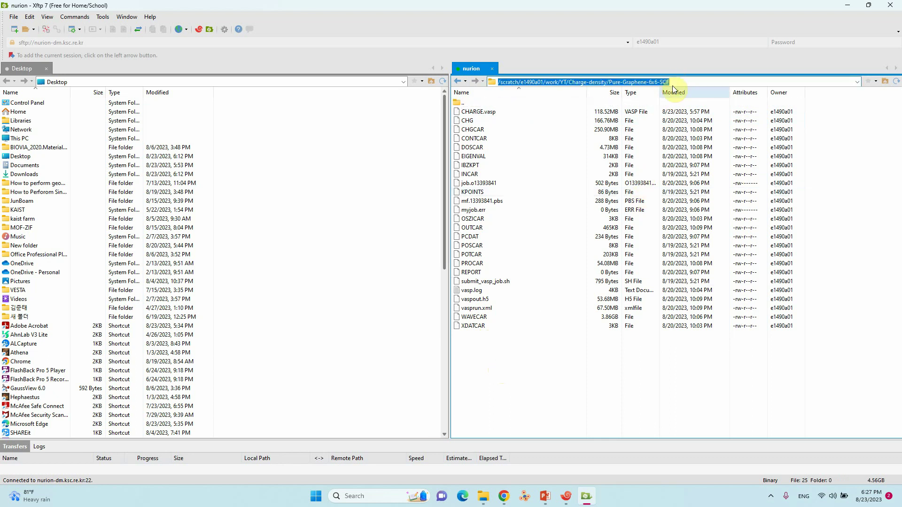
{"action": "right_click", "coordinate": [626, 80]}
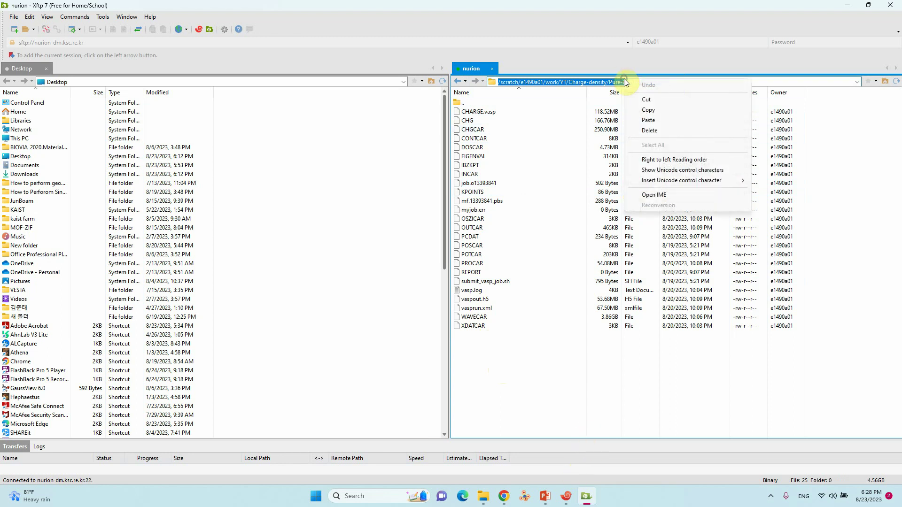
{"action": "left_click", "coordinate": [648, 114]}
{"action": "left_click", "coordinate": [566, 496]}
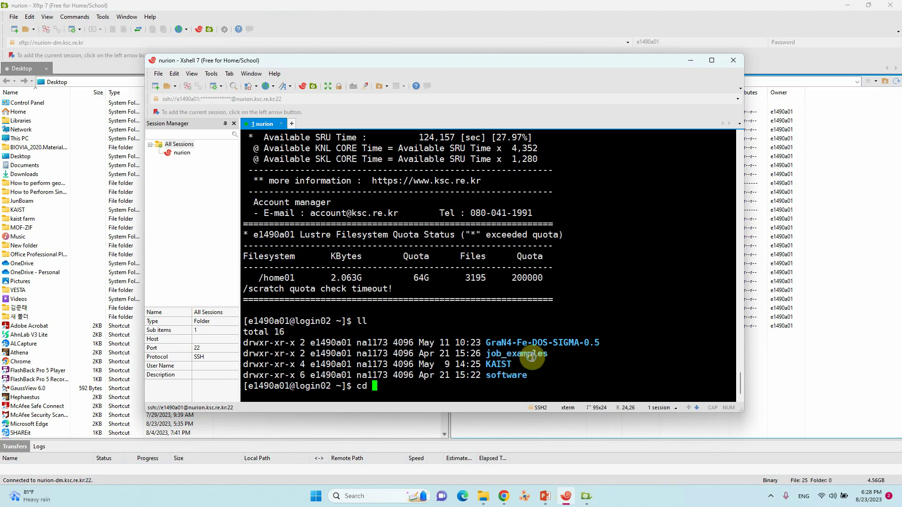
Step: Change directory to the pasted Pure-Graphene-6x6-SCF path and launch vaspkit
{"action": "right_click", "coordinate": [515, 365]}
{"action": "left_click", "coordinate": [566, 182]}
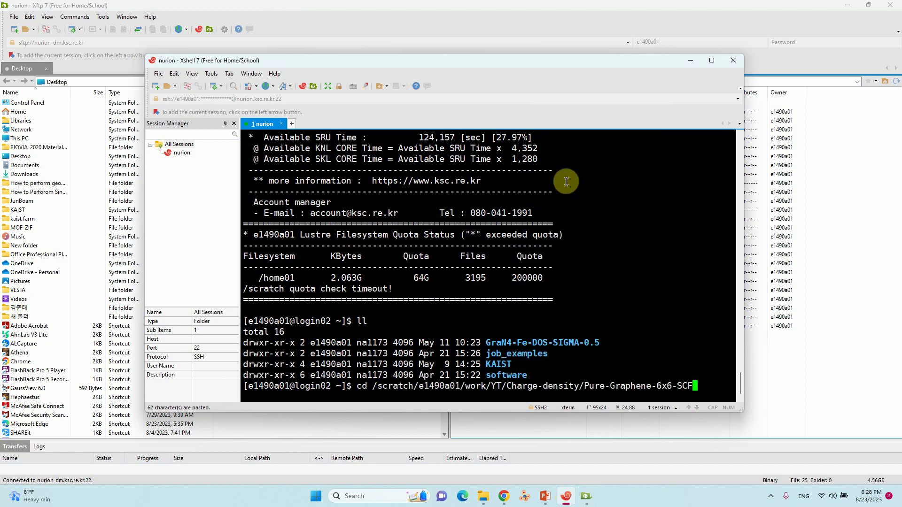
{"action": "key", "text": "Return"}
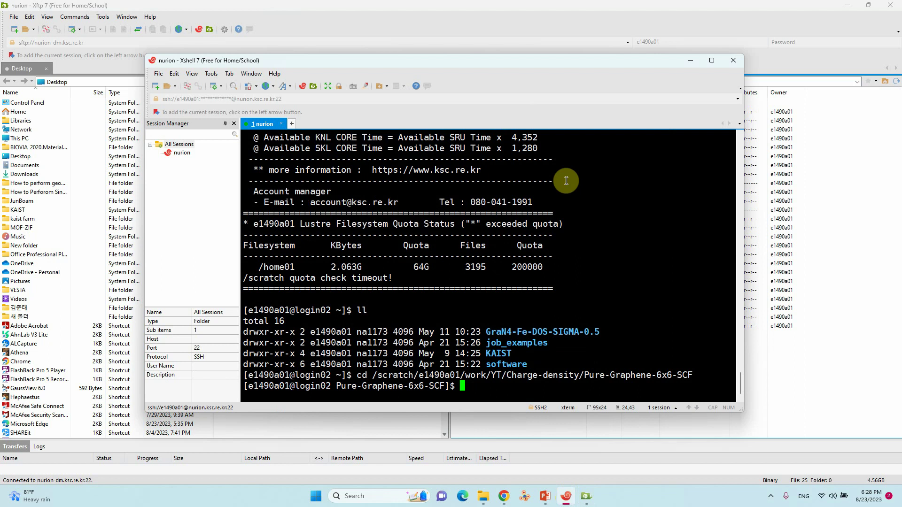
{"action": "left_click", "coordinate": [712, 60]}
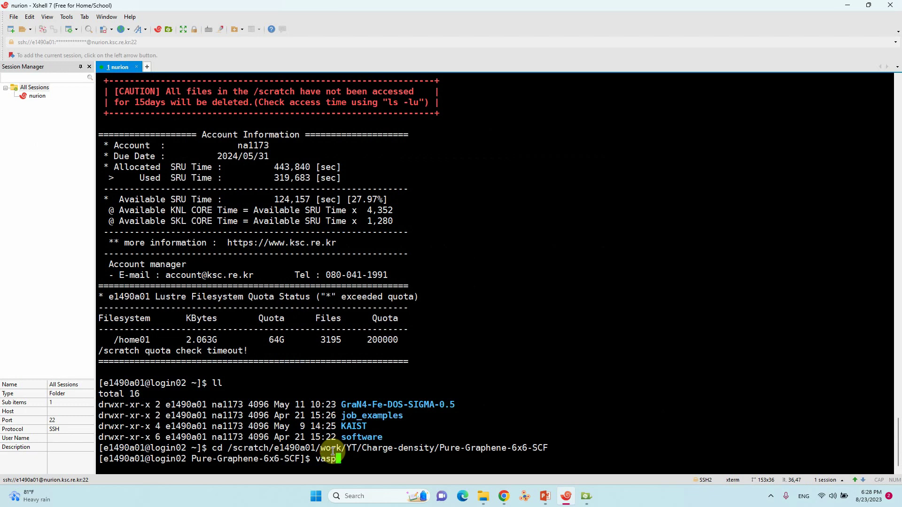
{"action": "key", "text": "Return"}
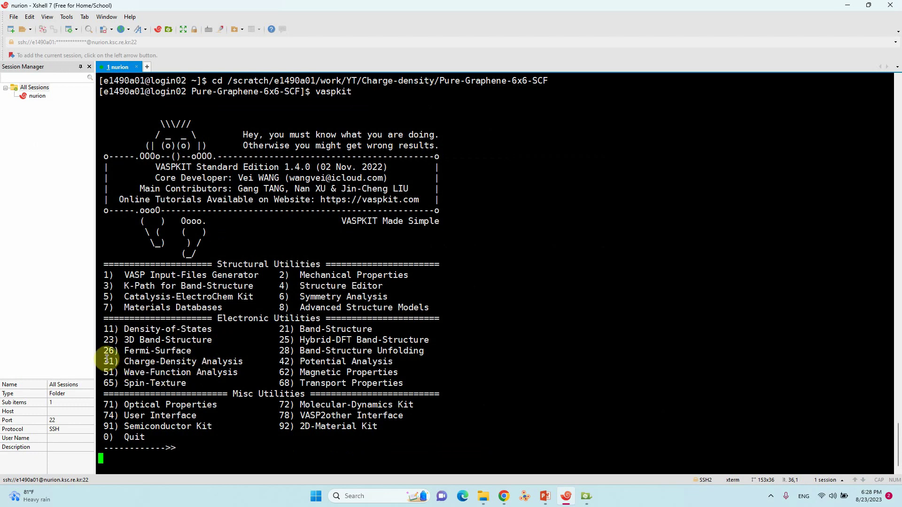
Step: Choose vaspkit options 31 then 311 to write CHARGE.vasp from the CHGCAR
{"action": "left_click_drag", "start_coordinate": [104, 360], "coordinate": [251, 360]}
{"action": "left_click", "coordinate": [130, 460]}
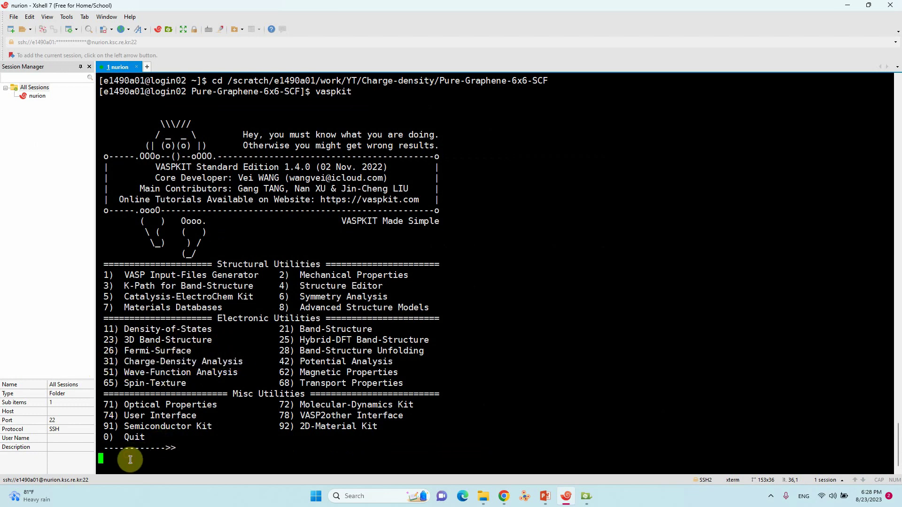
{"action": "type", "text": "31"}
{"action": "key", "text": "Return"}
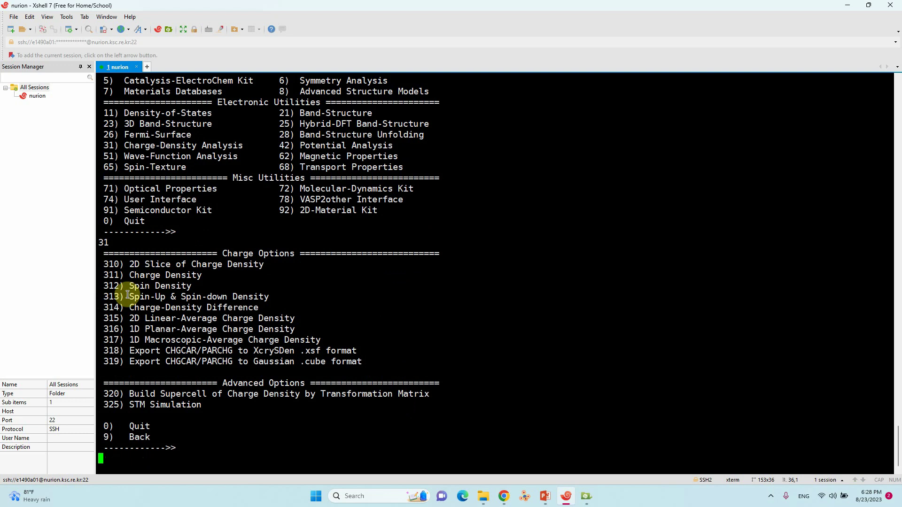
{"action": "left_click_drag", "start_coordinate": [102, 275], "coordinate": [217, 277]}
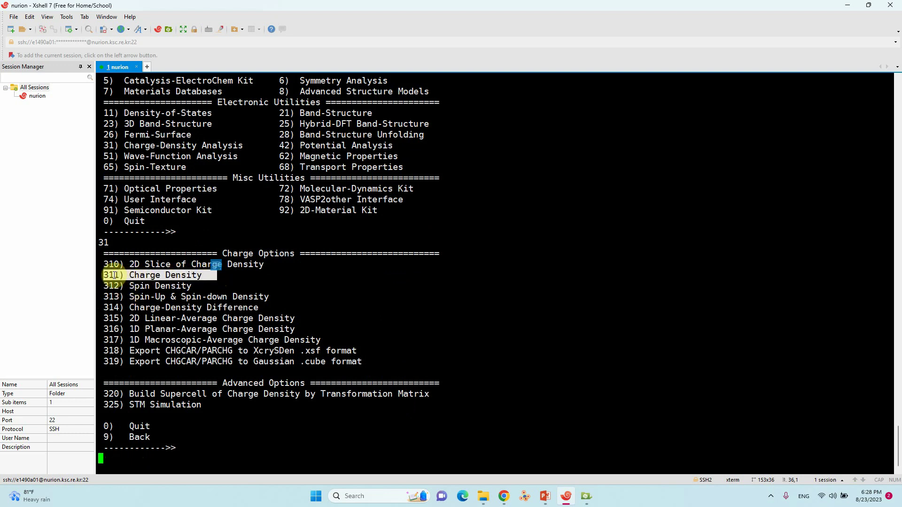
{"action": "left_click", "coordinate": [112, 459]}
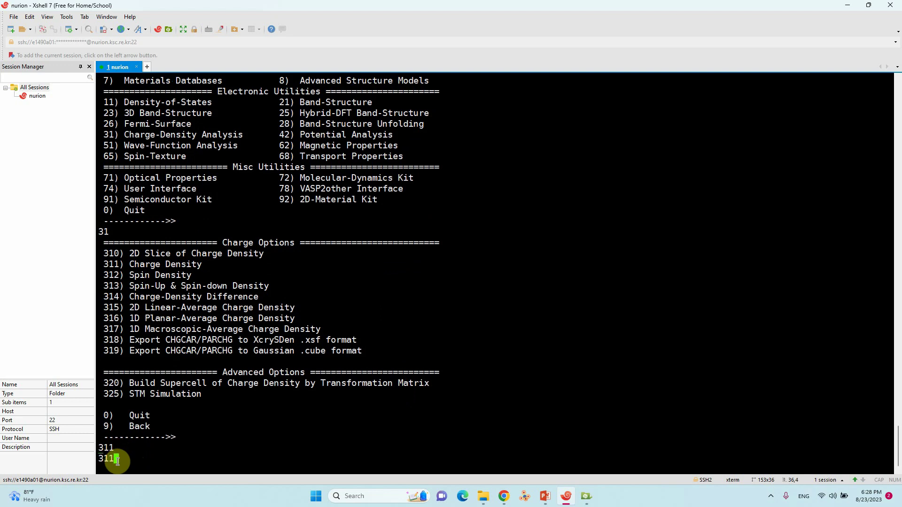
{"action": "key", "text": "Return"}
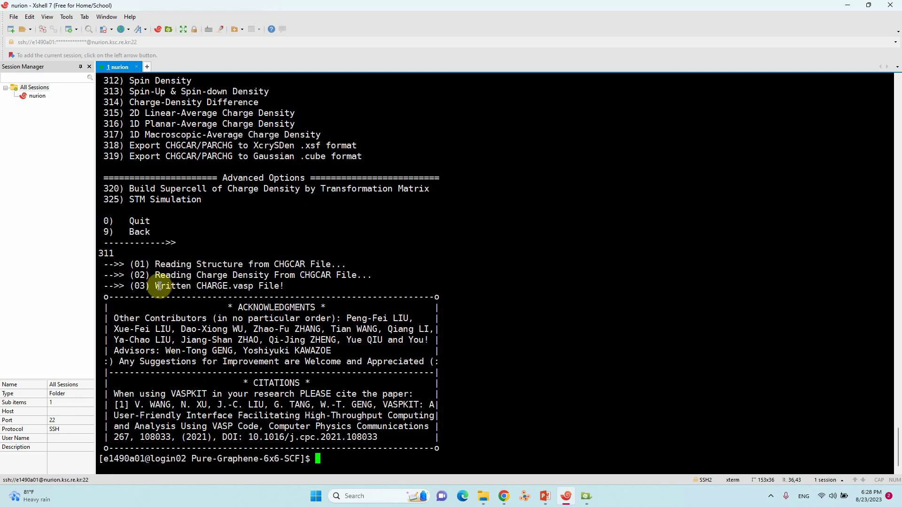
{"action": "left_click_drag", "start_coordinate": [156, 286], "coordinate": [132, 286]}
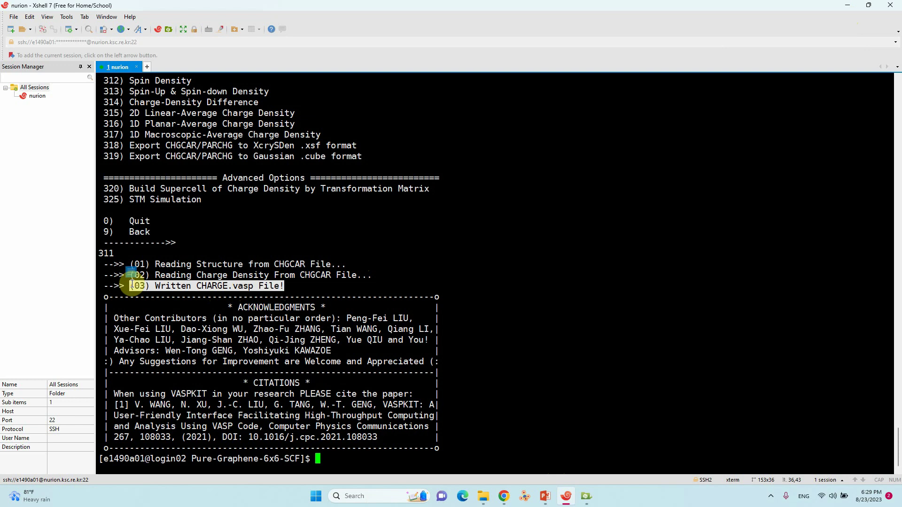
Step: Refresh Xftp's remote listing and select the new CHARGE.vasp dated 6:28 PM
{"action": "left_click", "coordinate": [849, 7]}
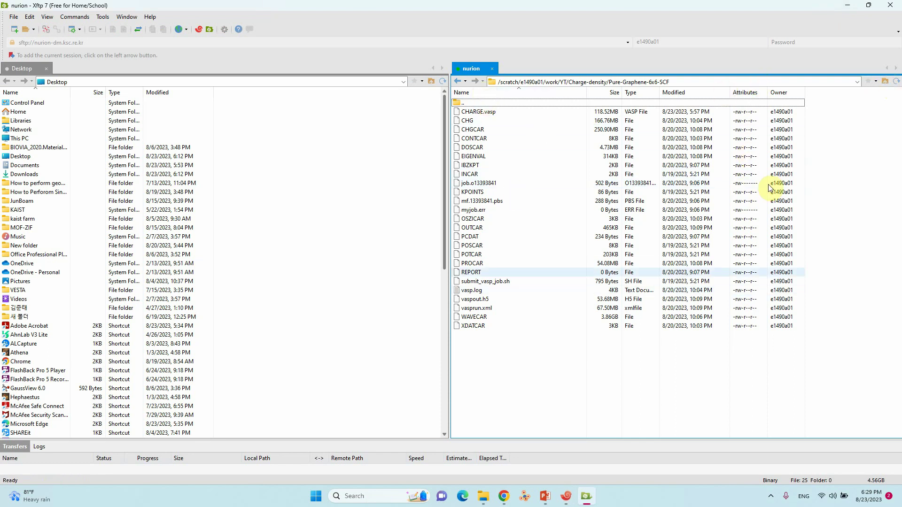
{"action": "left_click", "coordinate": [896, 81]}
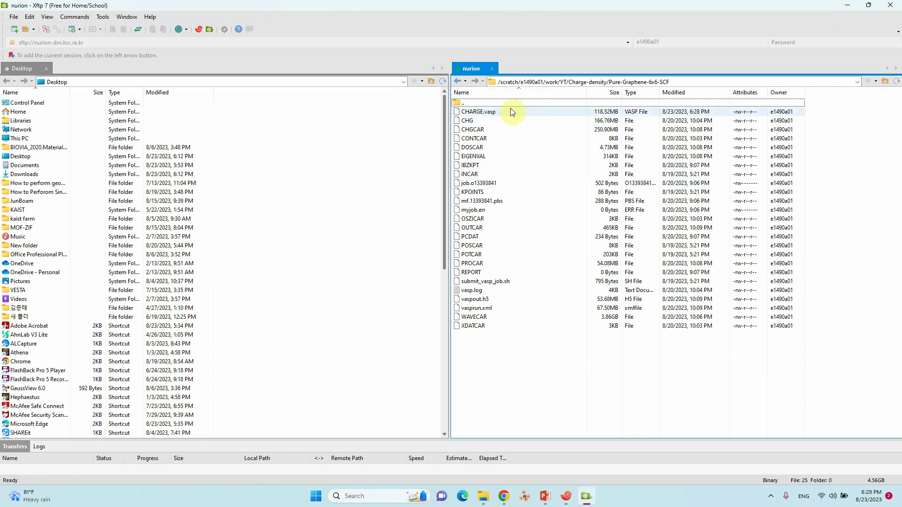
{"action": "left_click", "coordinate": [489, 112]}
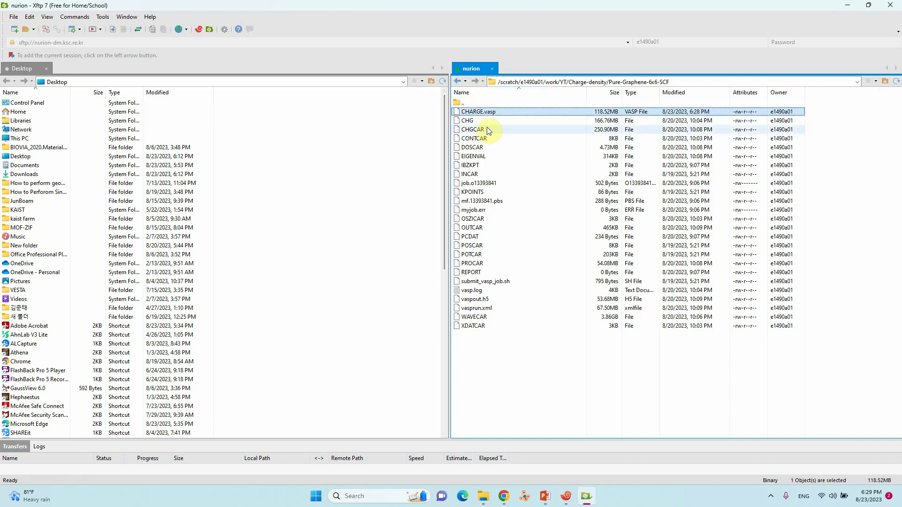
{"action": "double_click", "coordinate": [407, 8]}
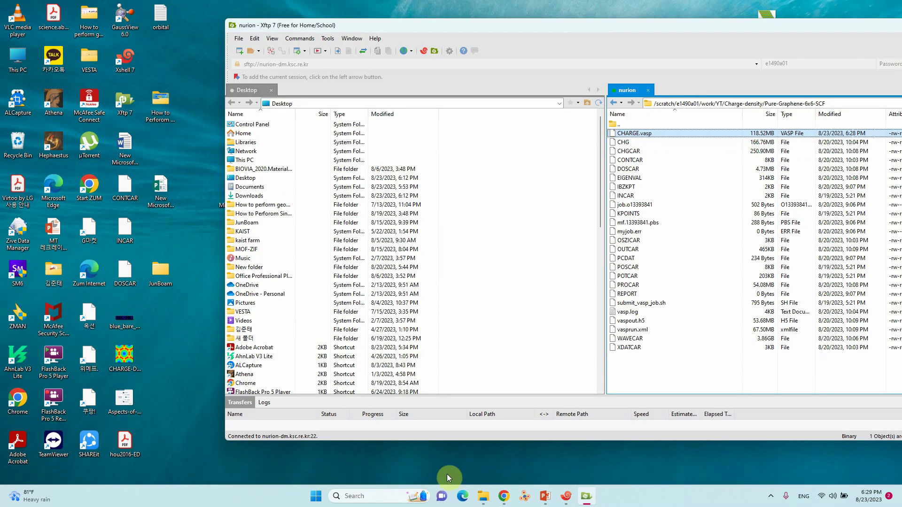
{"action": "mouse_move", "coordinate": [484, 498]}
{"action": "left_click", "coordinate": [439, 443]}
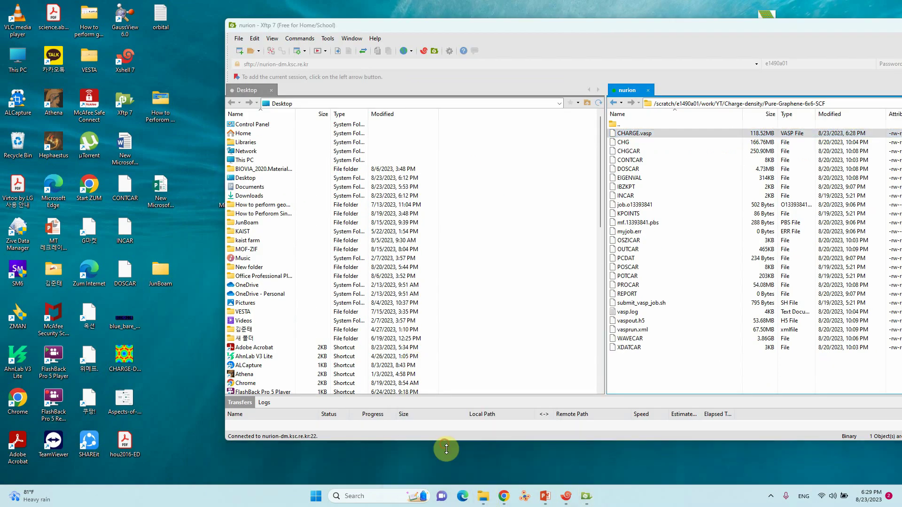
Step: Open Pure-Graphene-6x6-SCF-output and select the local 118 MB CHARGE.vasp
{"action": "double_click", "coordinate": [157, 100]}
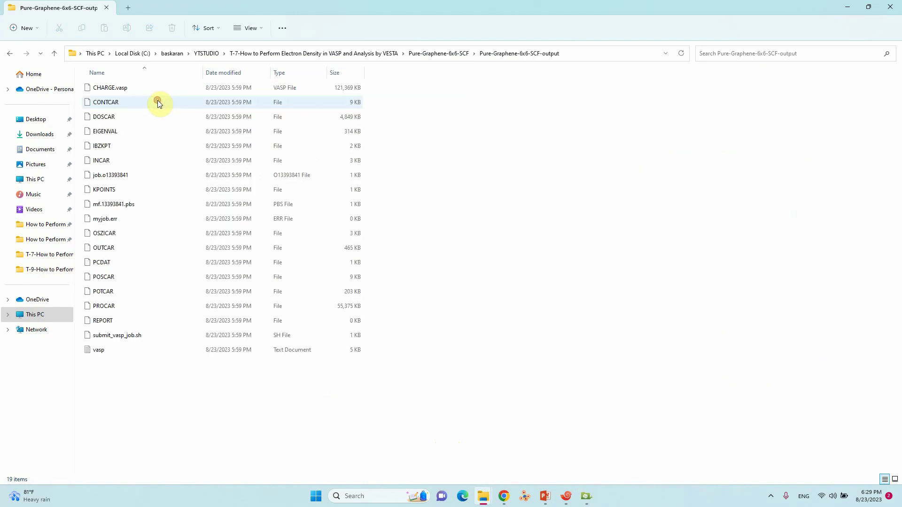
{"action": "left_click", "coordinate": [117, 89]}
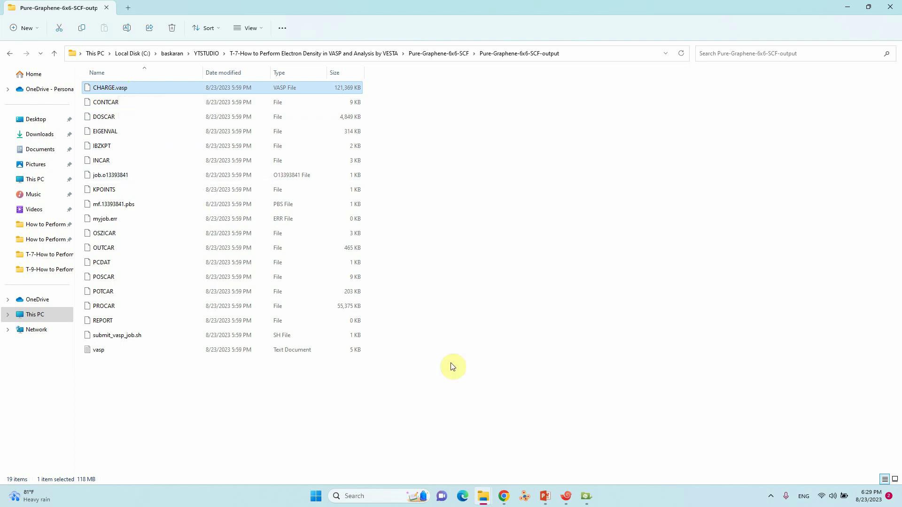
{"action": "left_click", "coordinate": [523, 498]}
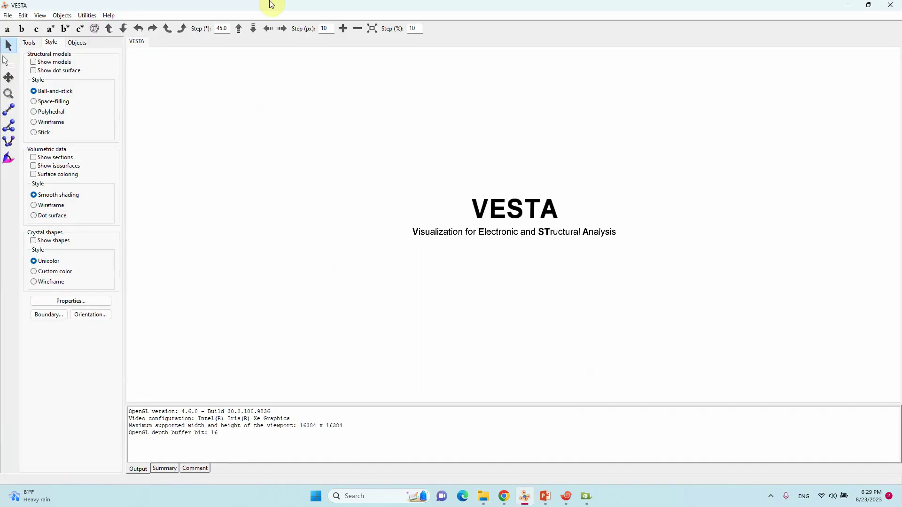
Step: Load CHARGE.vasp into VESTA from Explorer and maximize the VESTA window
{"action": "left_click_drag", "start_coordinate": [271, 5], "coordinate": [398, 35]}
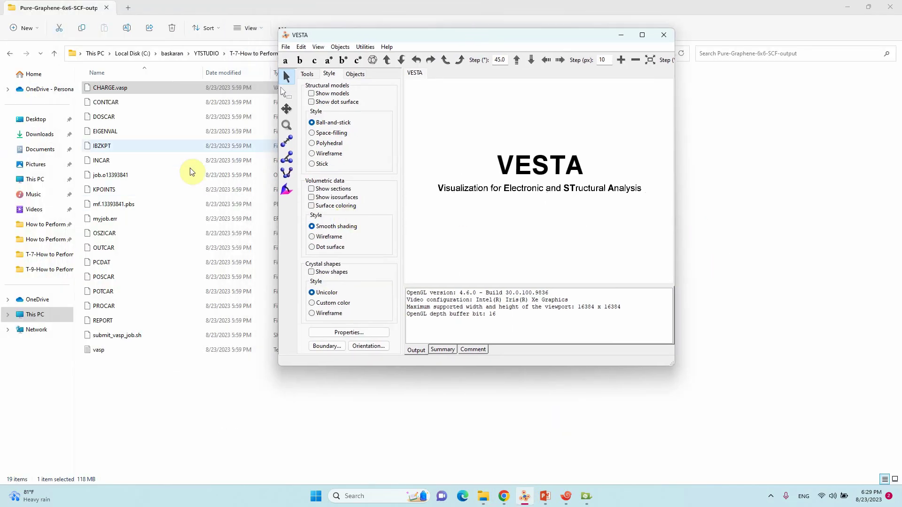
{"action": "left_click_drag", "start_coordinate": [109, 90], "coordinate": [526, 192]}
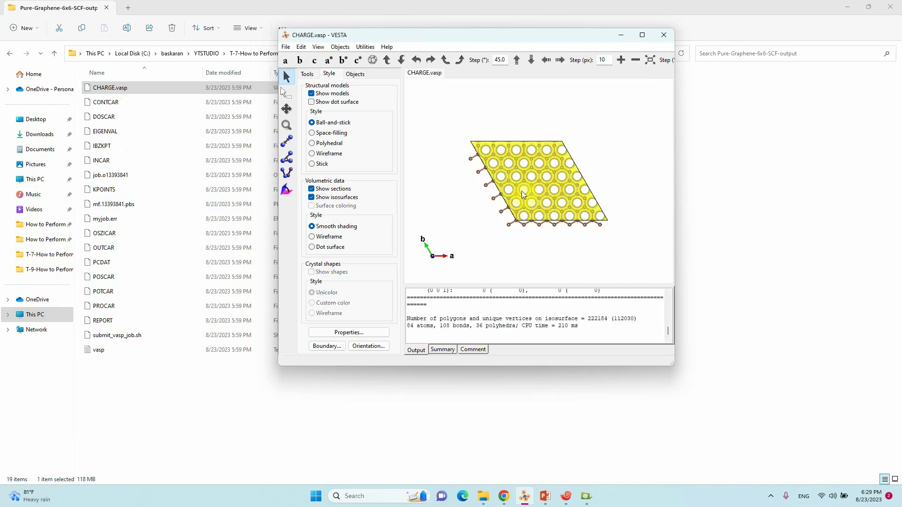
{"action": "left_click", "coordinate": [643, 36]}
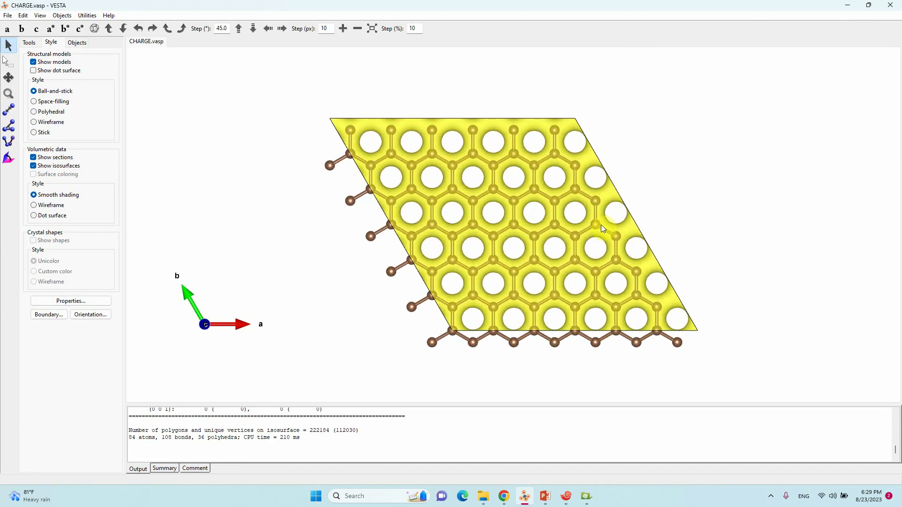
Step: Orient the graphene sheet to view down the c axis and rubber-band select all atoms
{"action": "mouse_move", "coordinate": [518, 314]}
{"action": "left_mouse_down"}
{"action": "mouse_move", "coordinate": [512, 371]}
{"action": "mouse_move", "coordinate": [518, 140]}
{"action": "mouse_move", "coordinate": [518, 268]}
{"action": "mouse_move", "coordinate": [517, 235]}
{"action": "mouse_move", "coordinate": [511, 243]}
{"action": "left_mouse_up"}
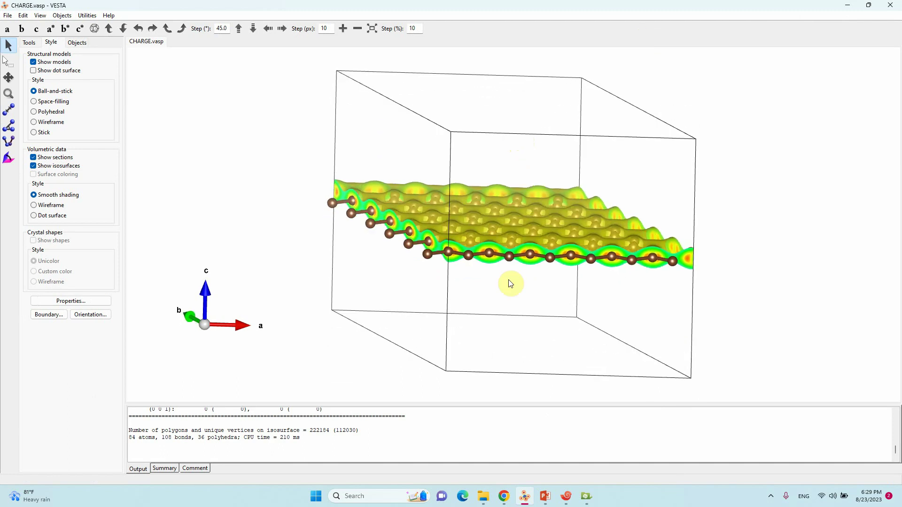
{"action": "left_click_drag", "start_coordinate": [507, 129], "coordinate": [481, 241]}
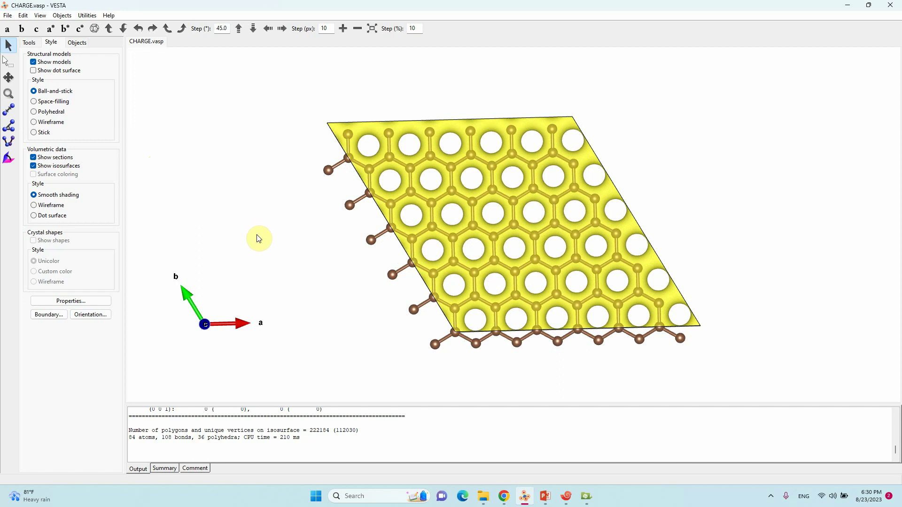
{"action": "mouse_move", "coordinate": [245, 271]}
{"action": "left_mouse_down"}
{"action": "mouse_move", "coordinate": [241, 290]}
{"action": "mouse_move", "coordinate": [240, 274]}
{"action": "left_mouse_up"}
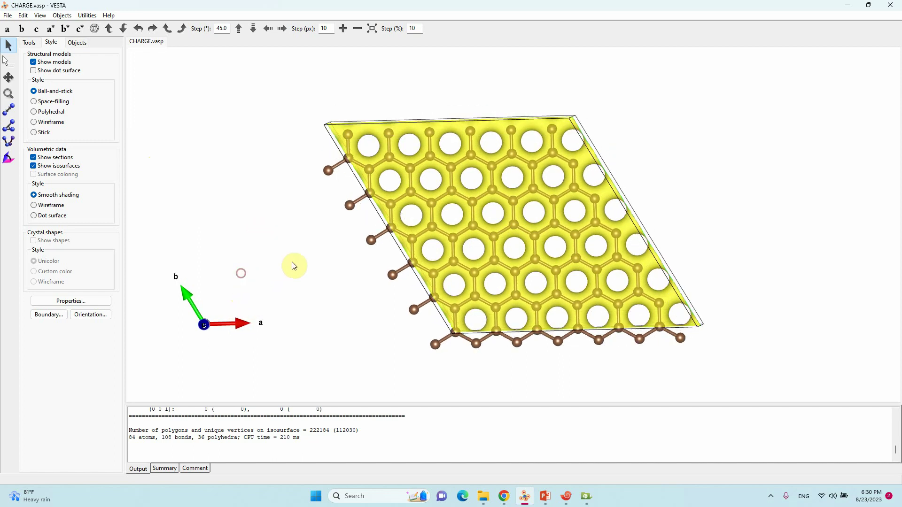
{"action": "left_click", "coordinate": [489, 227]}
{"action": "left_click_drag", "start_coordinate": [489, 227], "coordinate": [491, 224]}
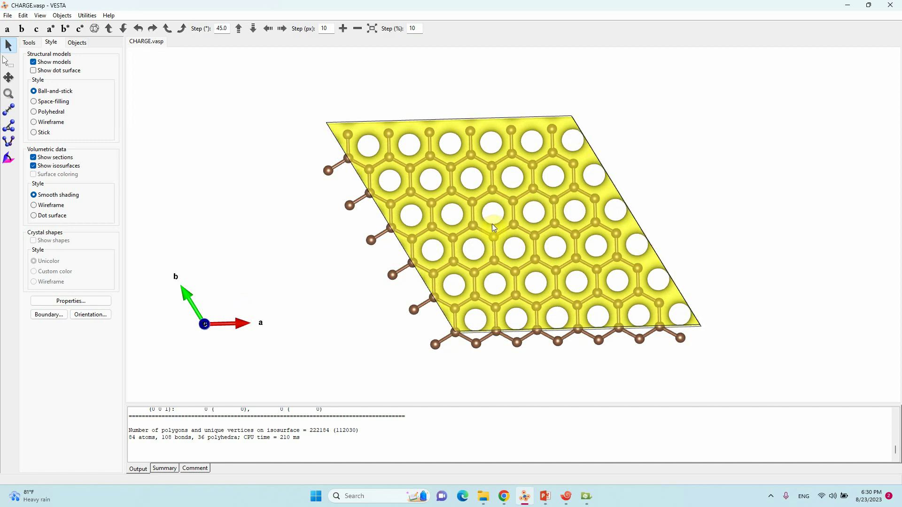
{"action": "left_click_drag", "start_coordinate": [273, 89], "coordinate": [734, 364]}
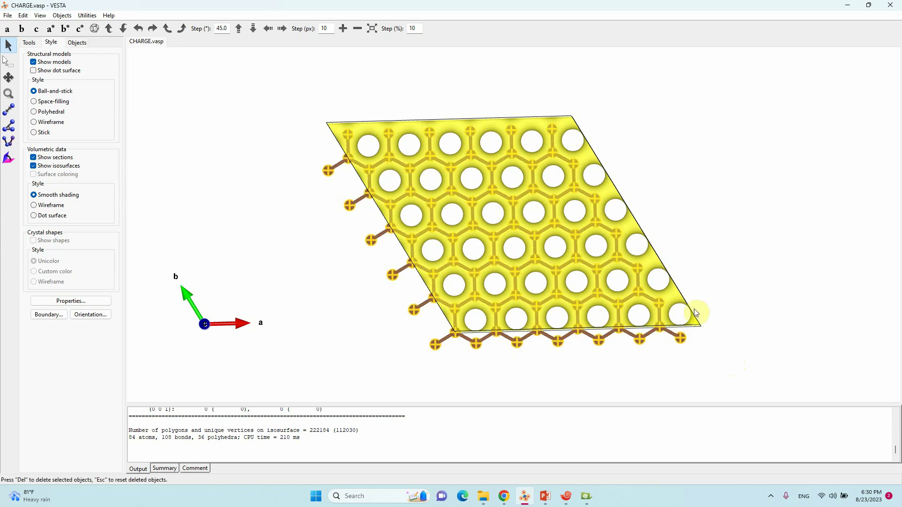
Step: In 2D Data Display, create a (0 0 1) slice at 7.5 Å fitted to the selected atoms
{"action": "left_click", "coordinate": [98, 16]}
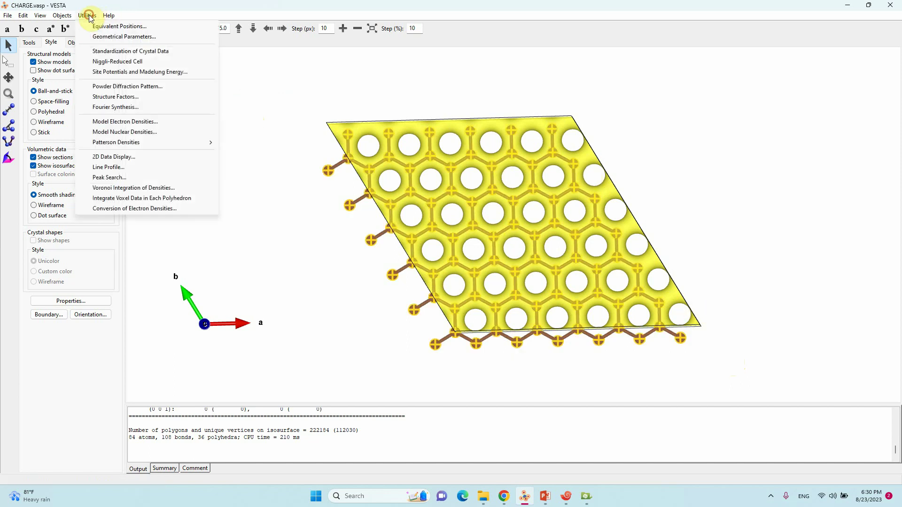
{"action": "left_click", "coordinate": [116, 161]}
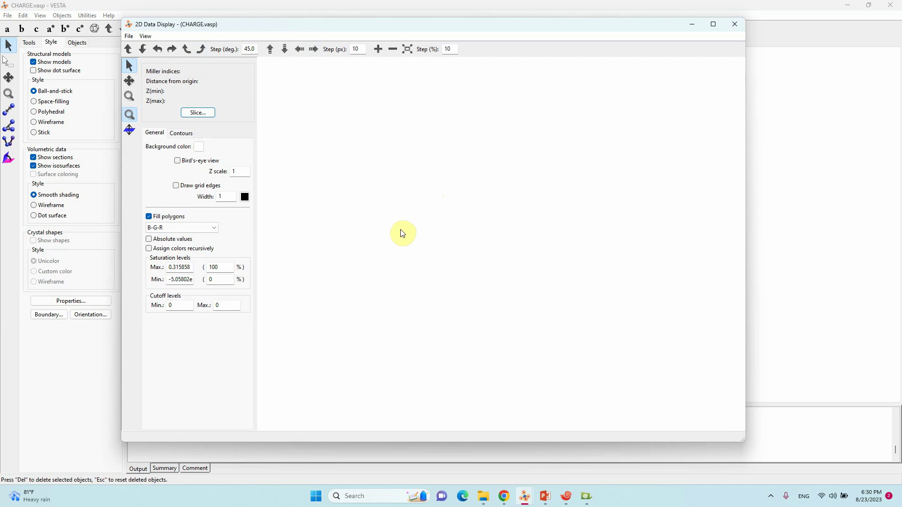
{"action": "left_click", "coordinate": [197, 113]}
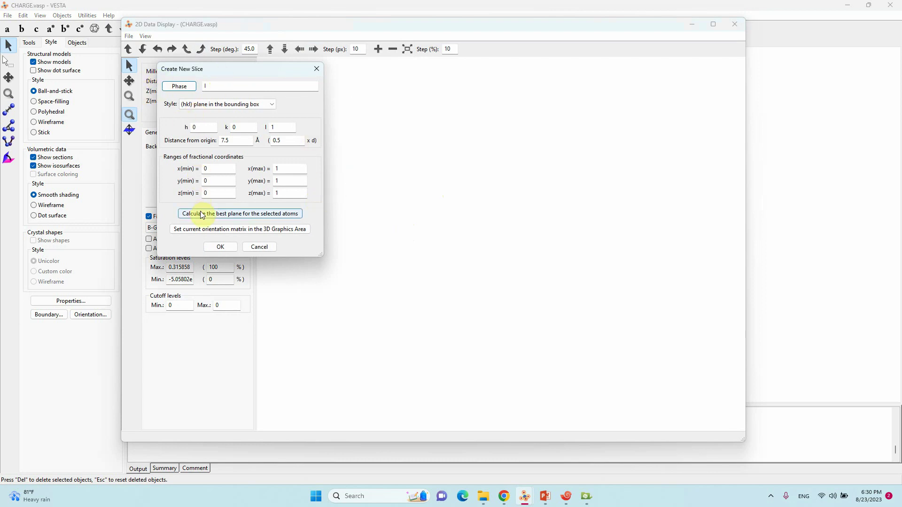
{"action": "left_click", "coordinate": [256, 214]}
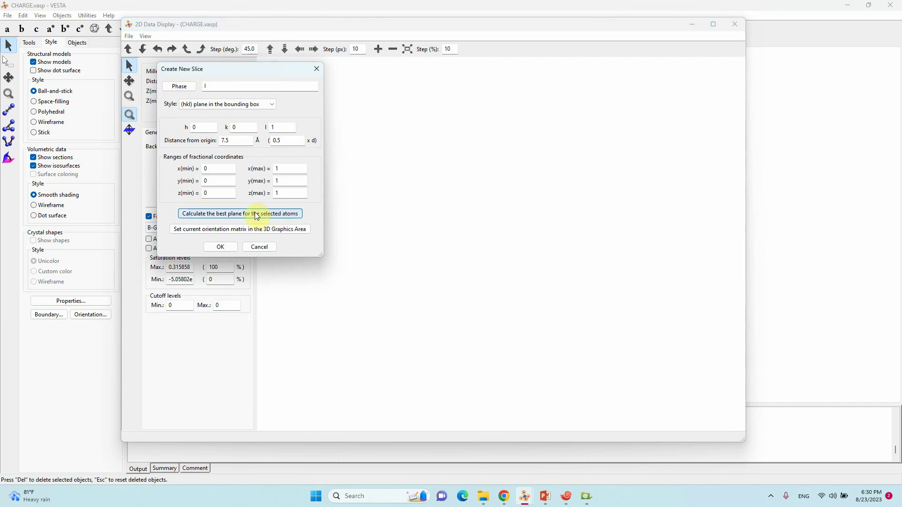
{"action": "left_click", "coordinate": [220, 247]}
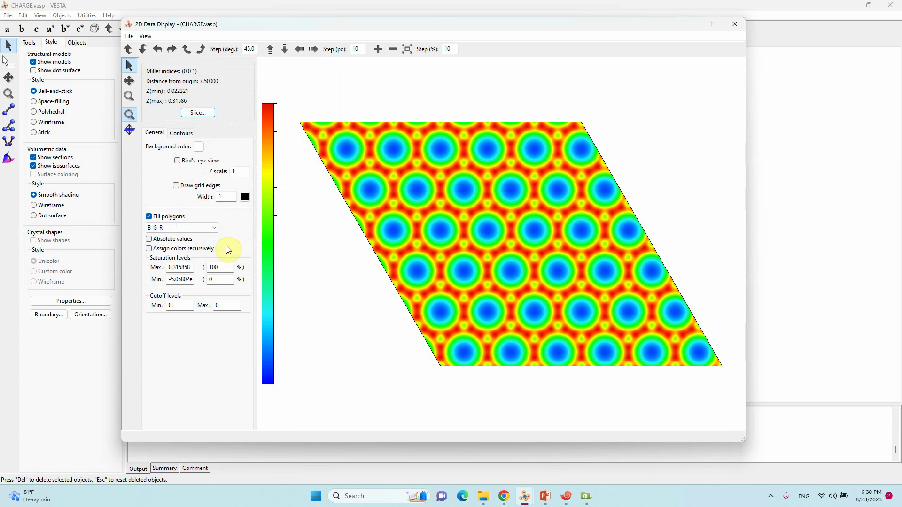
Step: Rotate the charge-density map until its top edge is level
{"action": "left_click_drag", "start_coordinate": [464, 264], "coordinate": [685, 258]}
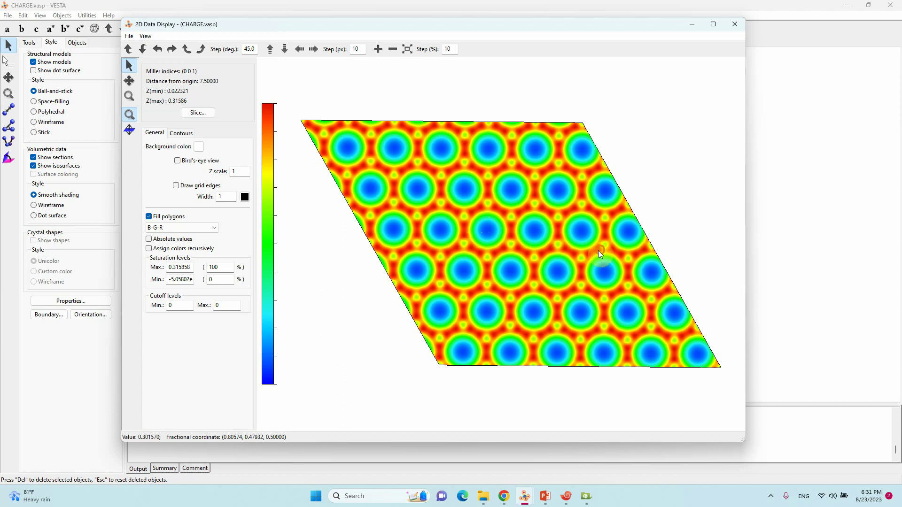
{"action": "left_click_drag", "start_coordinate": [598, 250], "coordinate": [601, 246]}
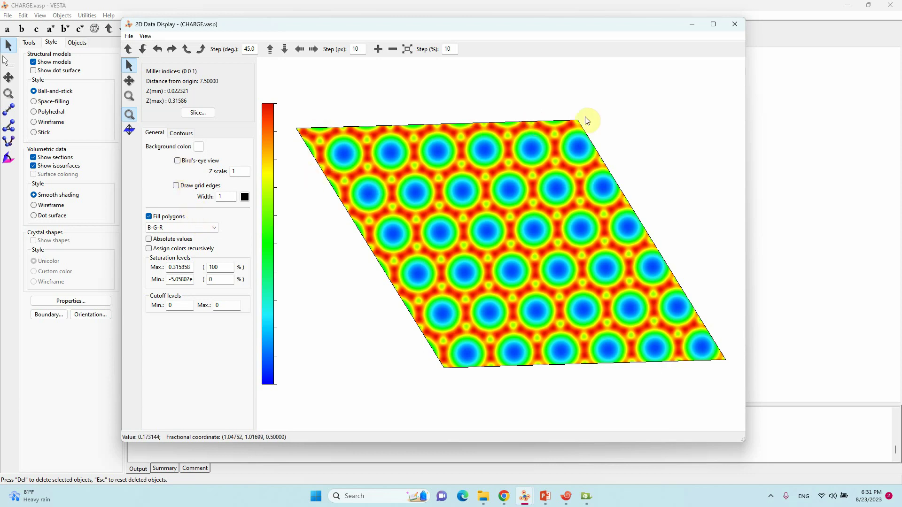
{"action": "left_click_drag", "start_coordinate": [585, 116], "coordinate": [620, 159]}
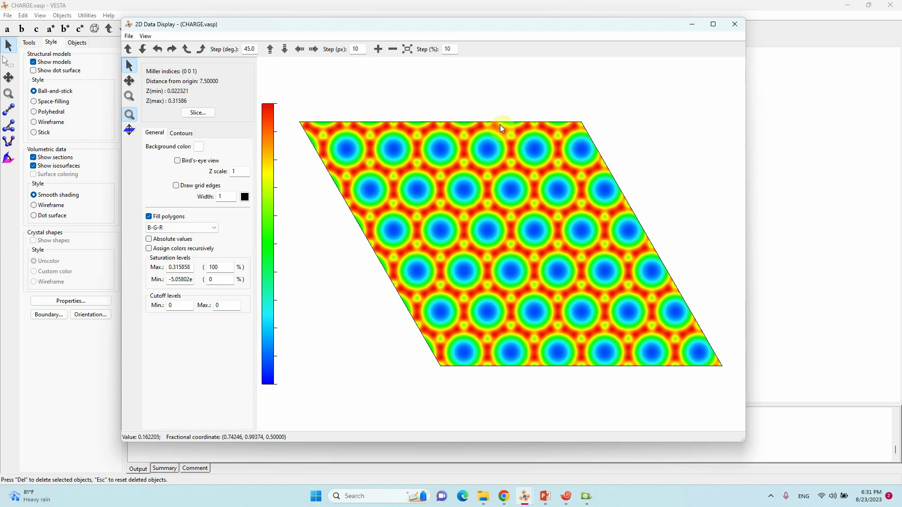
Step: Switch the map to bird's-eye view, leaving the Bird's-eye view option on
{"action": "left_click", "coordinate": [178, 160]}
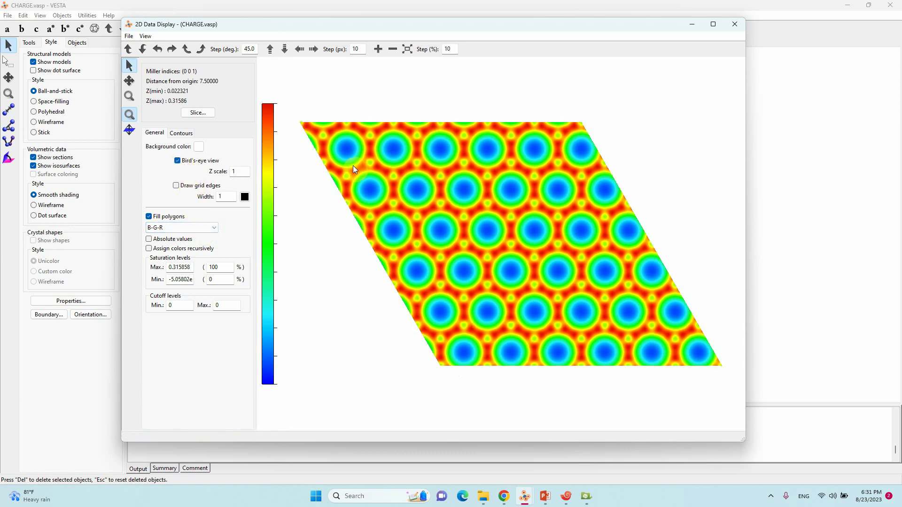
{"action": "left_click_drag", "start_coordinate": [653, 351], "coordinate": [660, 351]}
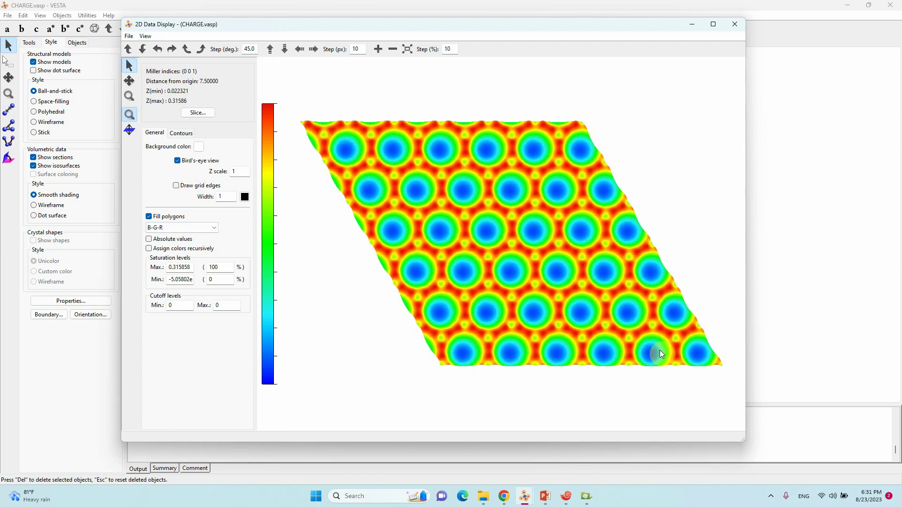
{"action": "left_click", "coordinate": [188, 162]}
{"action": "left_click", "coordinate": [189, 162]}
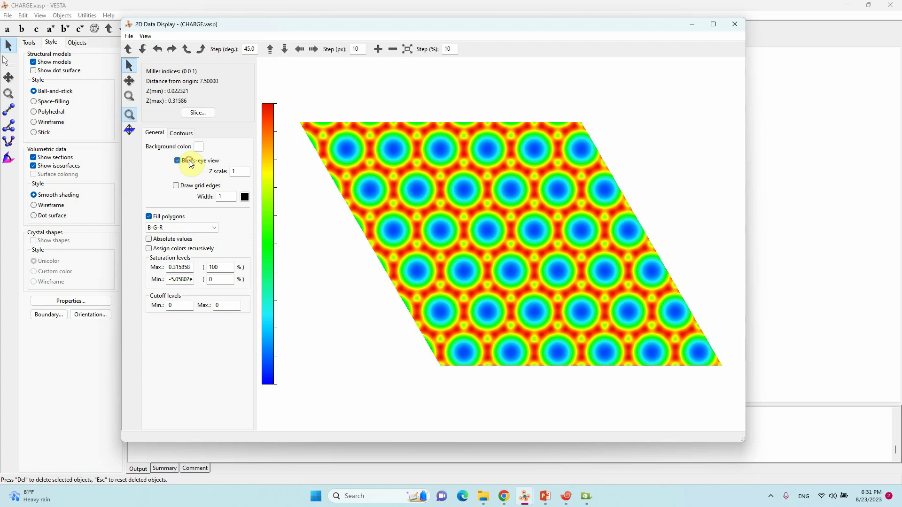
{"action": "left_click", "coordinate": [189, 161]}
{"action": "left_click", "coordinate": [190, 161]}
{"action": "left_click", "coordinate": [202, 230]}
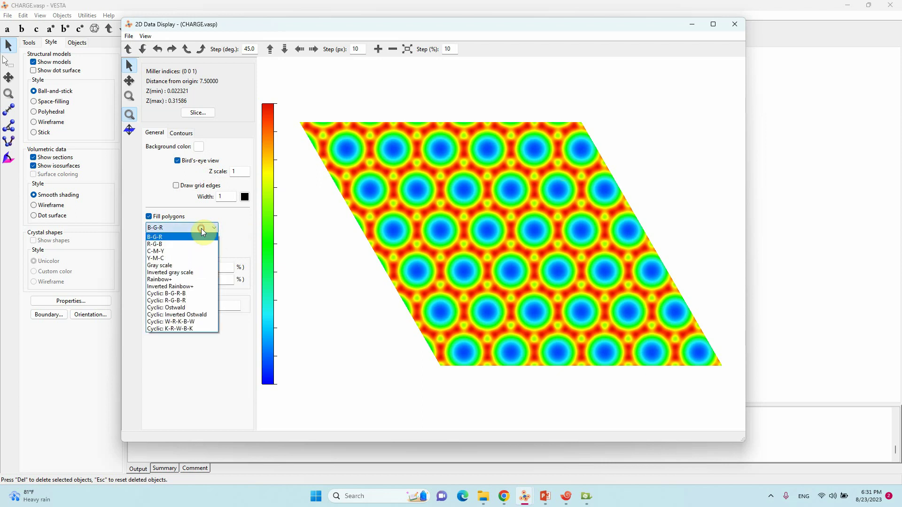
{"action": "left_click", "coordinate": [158, 245]}
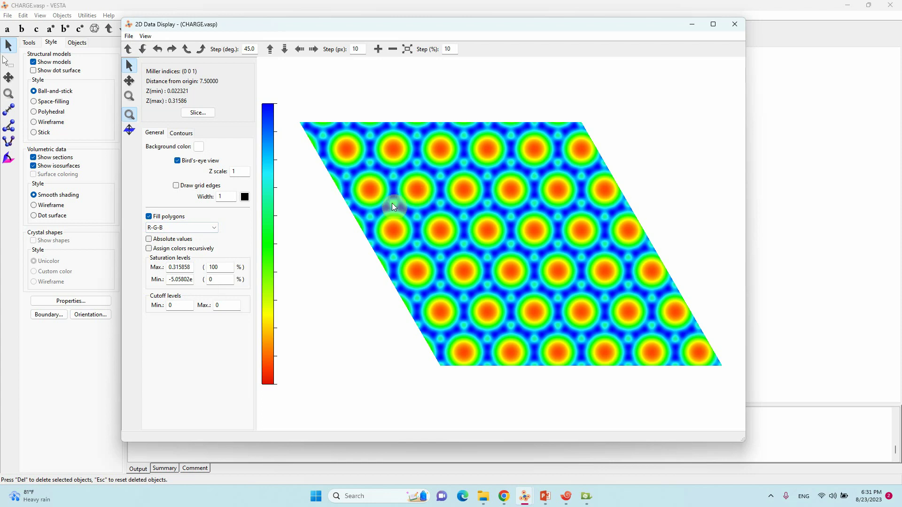
{"action": "left_click", "coordinate": [210, 227]}
{"action": "left_click", "coordinate": [177, 249]}
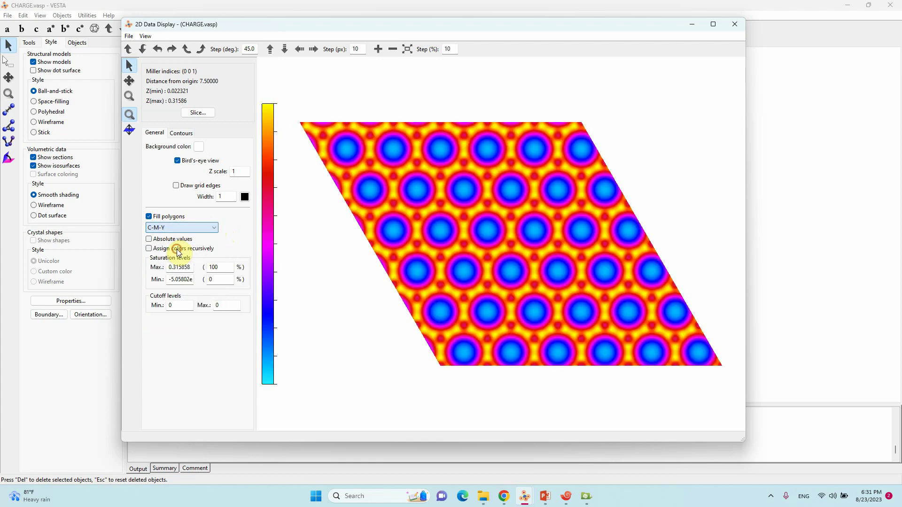
{"action": "left_click", "coordinate": [178, 227]}
{"action": "left_click", "coordinate": [173, 256]}
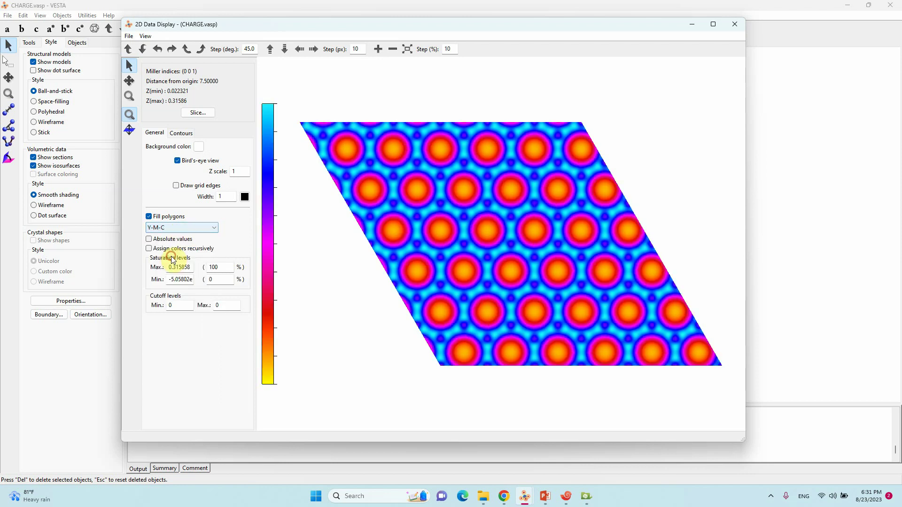
{"action": "left_click", "coordinate": [174, 229]}
{"action": "left_click", "coordinate": [170, 235]}
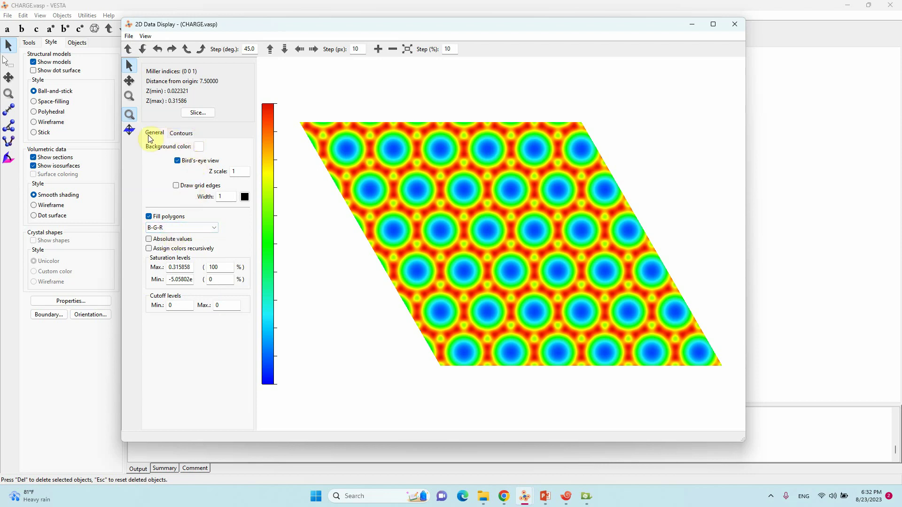
Step: Draw linearly spaced contour lines over the map, then edit the maximum saturation level
{"action": "left_click", "coordinate": [182, 134]}
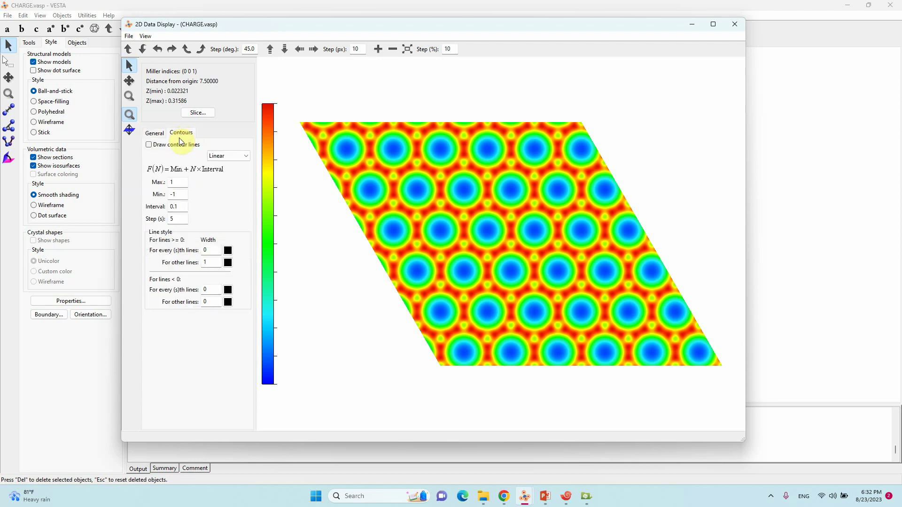
{"action": "left_click", "coordinate": [162, 148]}
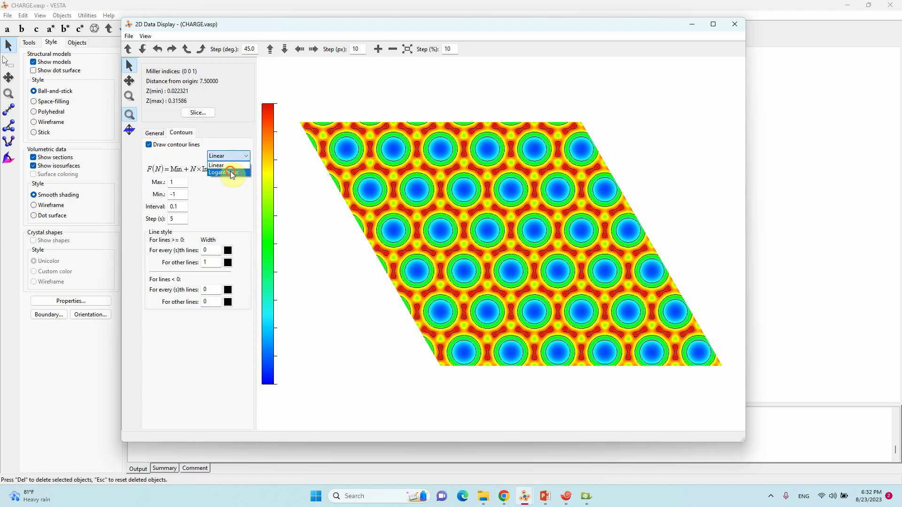
{"action": "left_click", "coordinate": [230, 173]}
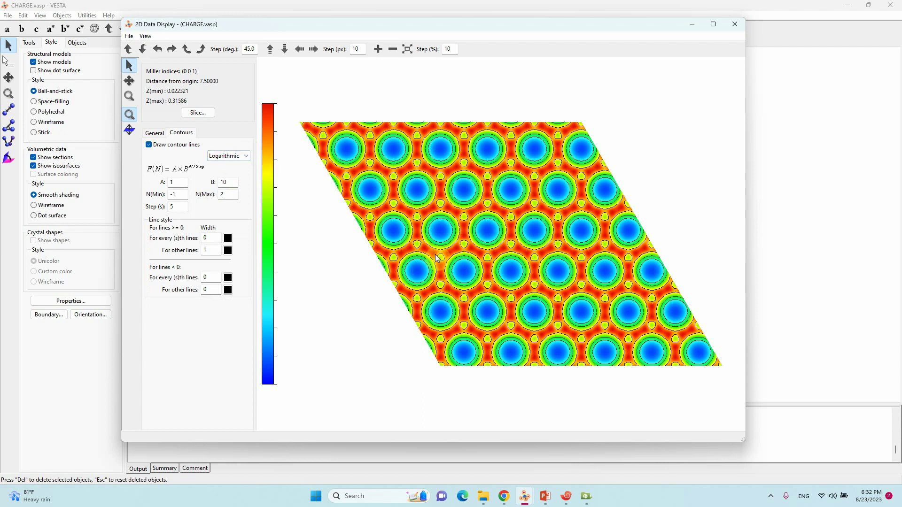
{"action": "left_click", "coordinate": [227, 158]}
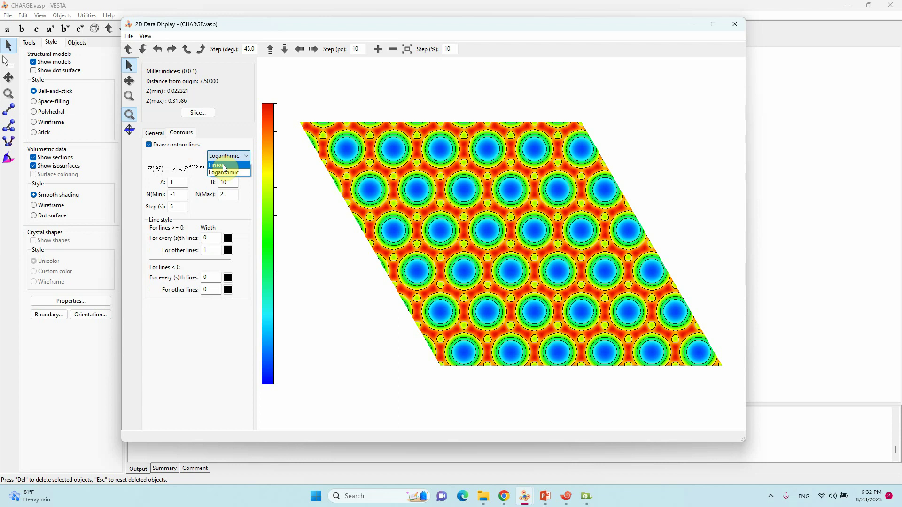
{"action": "left_click", "coordinate": [224, 166]}
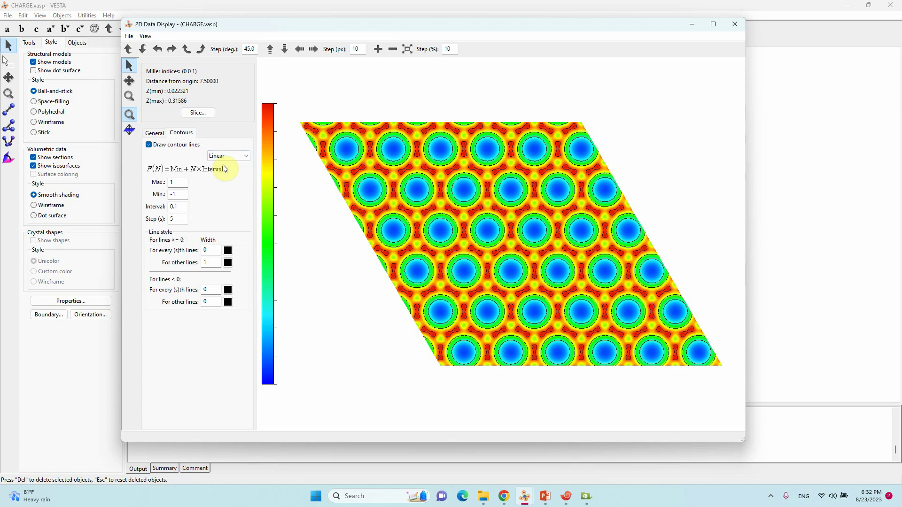
{"action": "left_click", "coordinate": [155, 133]}
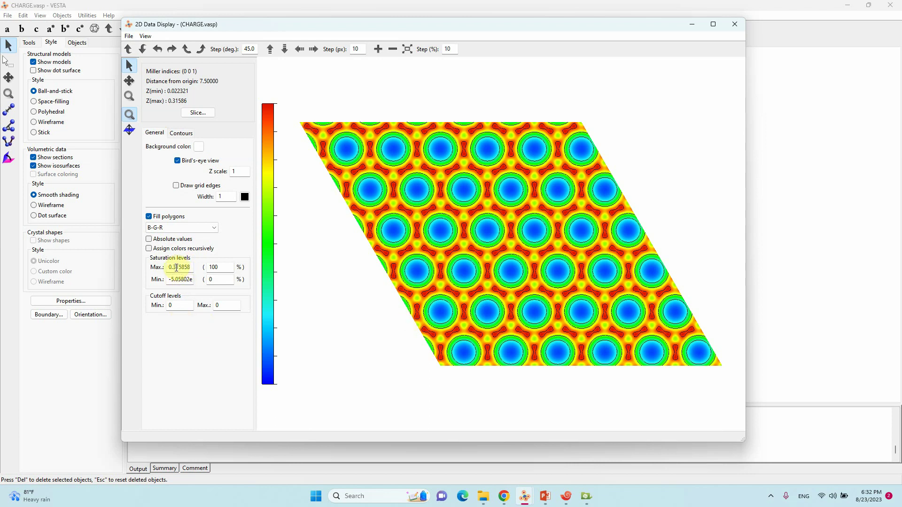
{"action": "left_click", "coordinate": [192, 268]}
Step: Export the slice as JPEG 'CHARGE-Density-Image' at scale 6, dismissing an antivirus notice
{"action": "left_click", "coordinate": [684, 265]}
{"action": "left_click", "coordinate": [126, 37]}
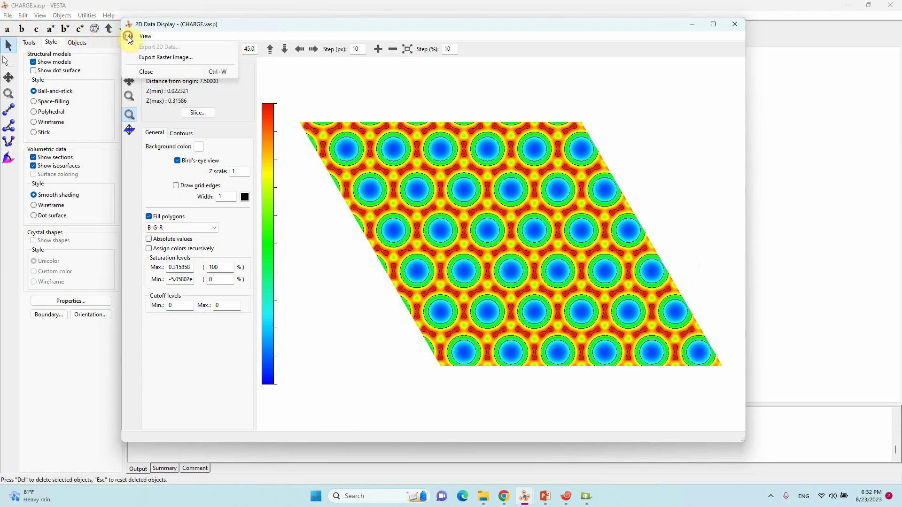
{"action": "left_click", "coordinate": [155, 58]}
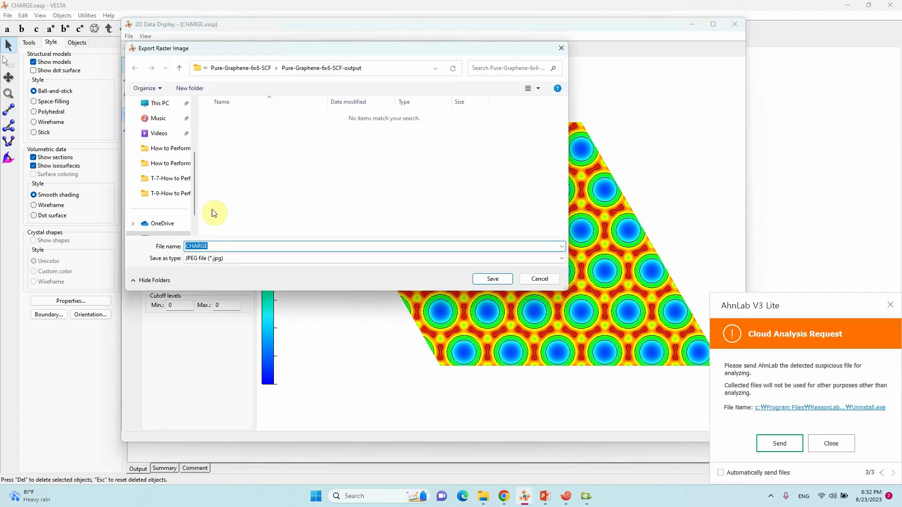
{"action": "left_click", "coordinate": [213, 245]}
{"action": "left_click", "coordinate": [889, 304]}
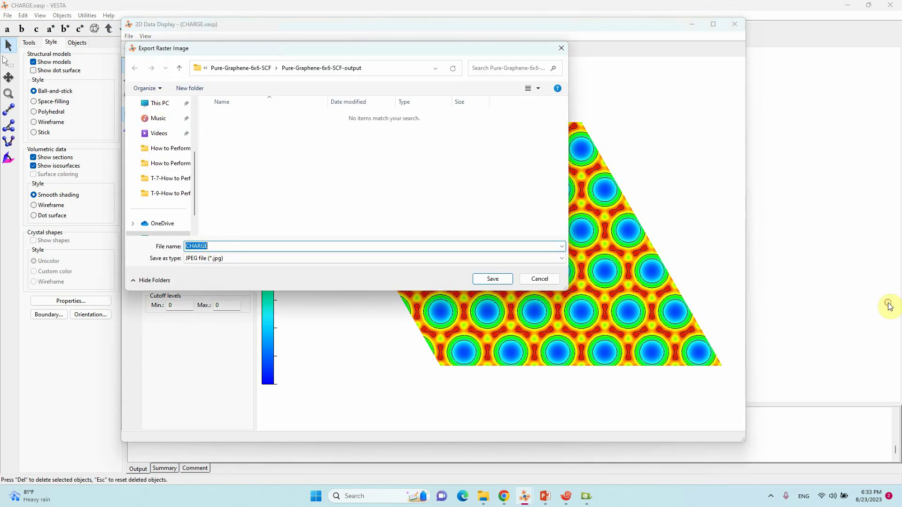
{"action": "left_click", "coordinate": [241, 245]}
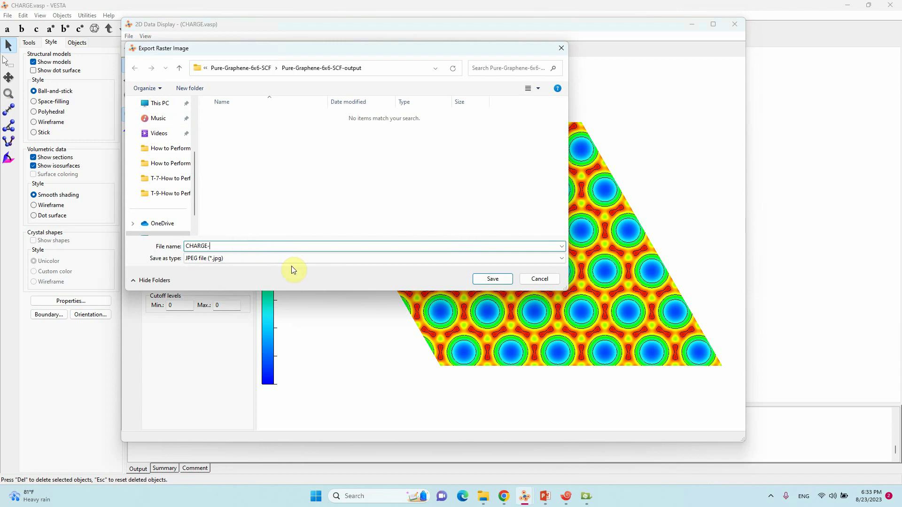
{"action": "type", "text": "-Density-Image"}
{"action": "left_click", "coordinate": [493, 280]}
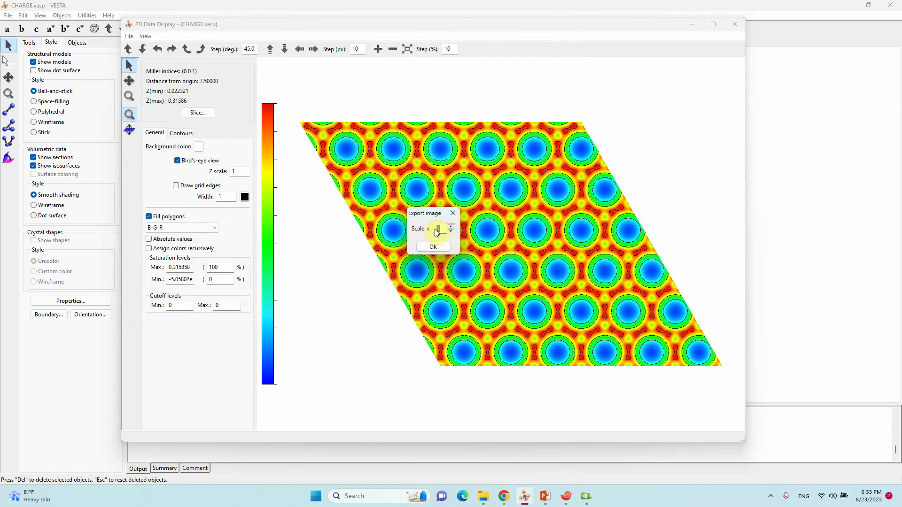
{"action": "type", "text": "6"}
{"action": "left_click", "coordinate": [431, 249]}
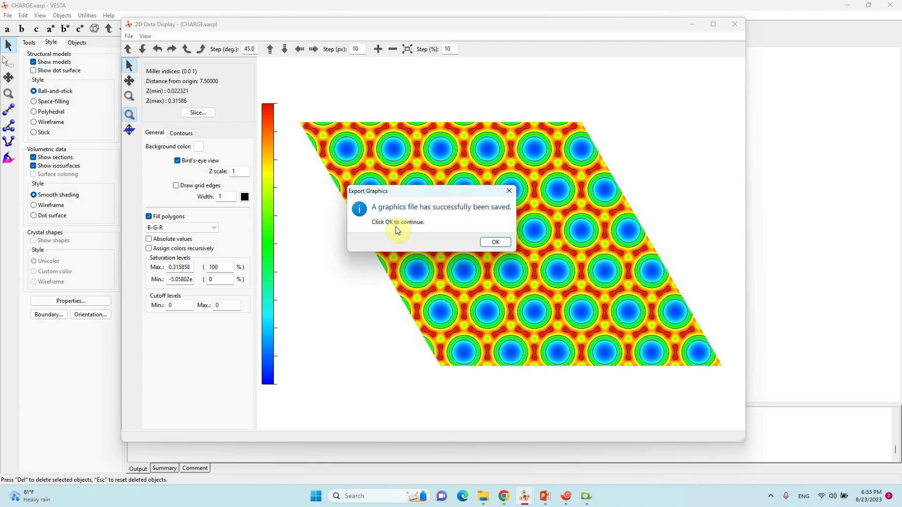
Step: Minimise both VESTA windows and open CHARGE-Density-Image in Microsoft Photos
{"action": "left_click", "coordinate": [494, 246]}
{"action": "left_click", "coordinate": [692, 23]}
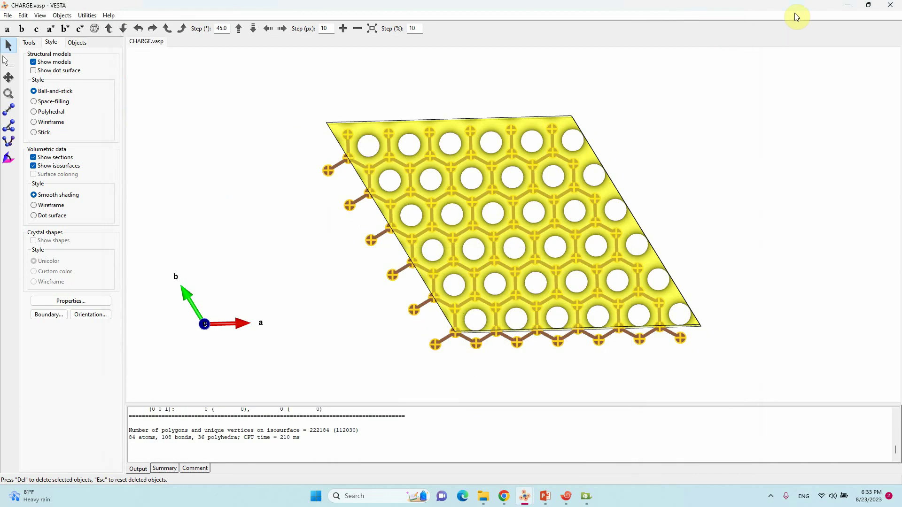
{"action": "left_click", "coordinate": [848, 6]}
{"action": "double_click", "coordinate": [145, 102]}
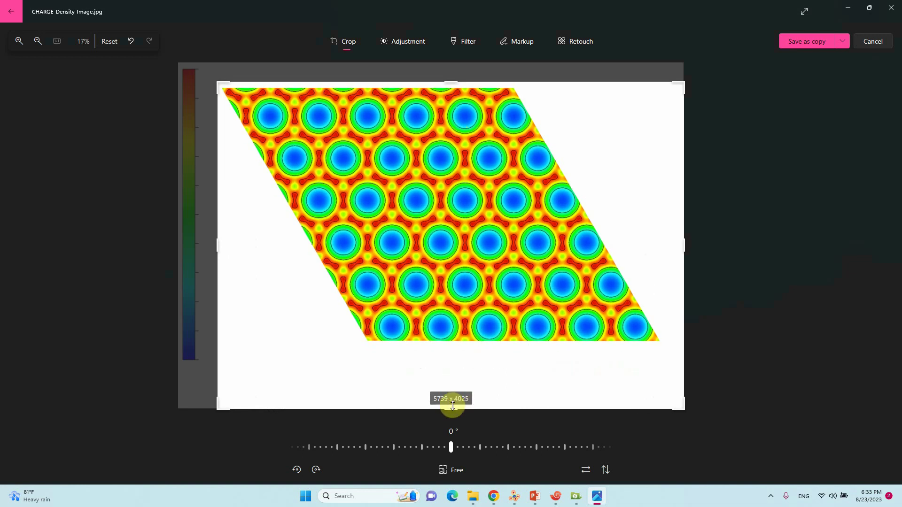
Step: Crop the white margins below and right of the map and save the cropped image
{"action": "left_click_drag", "start_coordinate": [443, 409], "coordinate": [451, 350]}
{"action": "left_click_drag", "start_coordinate": [735, 242], "coordinate": [708, 245]}
{"action": "left_click", "coordinate": [842, 42]}
{"action": "left_click", "coordinate": [808, 67]}
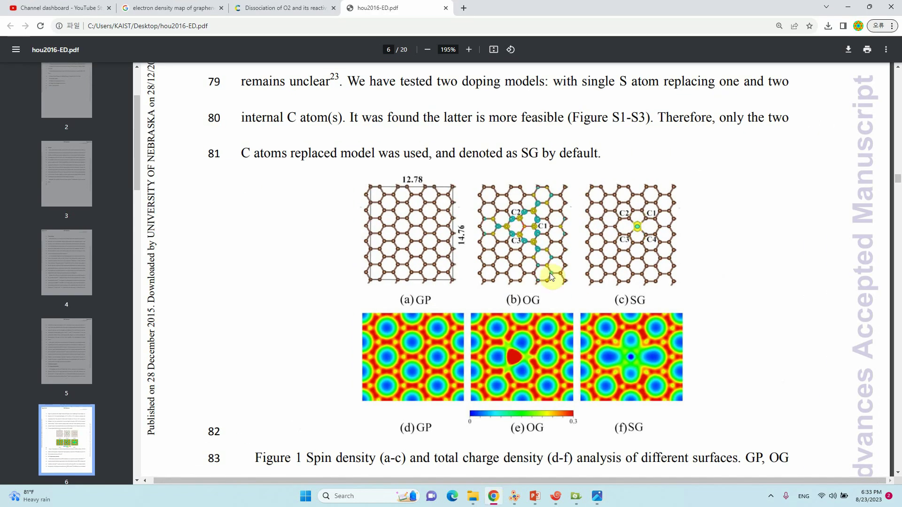
Step: Return Chrome to hou2016-ED.pdf at Figure 1 and snap the browser to half the screen
{"action": "left_click", "coordinate": [289, 8]}
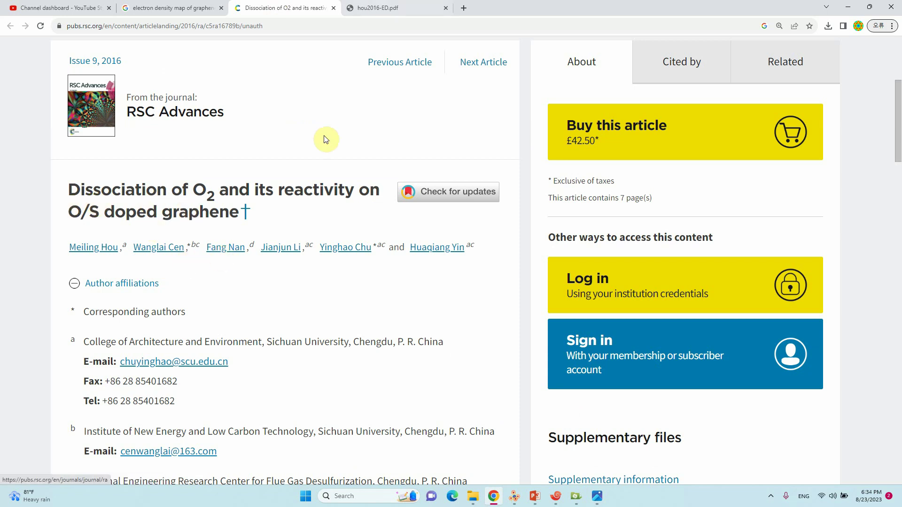
{"action": "scroll", "coordinate": [333, 204], "scroll_direction": "down", "scroll_amount": 2}
{"action": "left_click", "coordinate": [383, 7]}
{"action": "scroll", "coordinate": [424, 176], "scroll_direction": "up", "scroll_amount": 5}
{"action": "scroll", "coordinate": [424, 176], "scroll_direction": "down", "scroll_amount": 5}
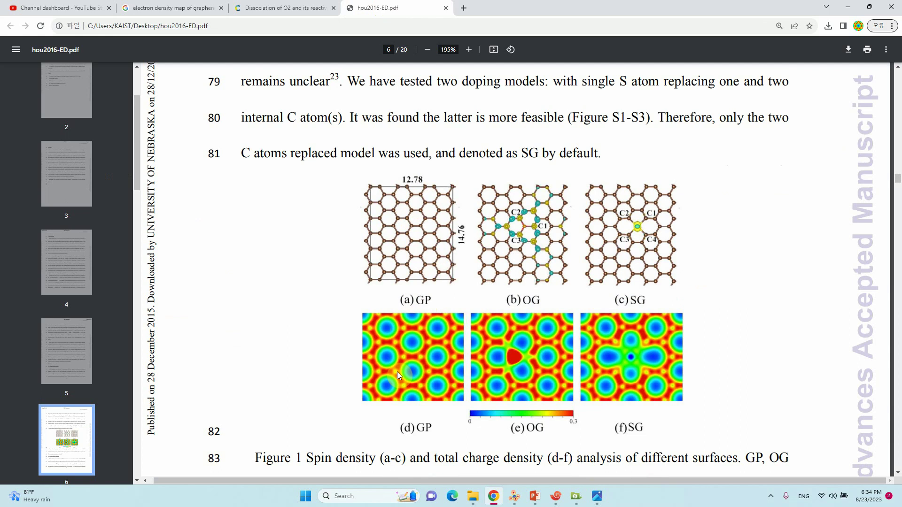
{"action": "left_click_drag", "start_coordinate": [705, 7], "coordinate": [331, 47]}
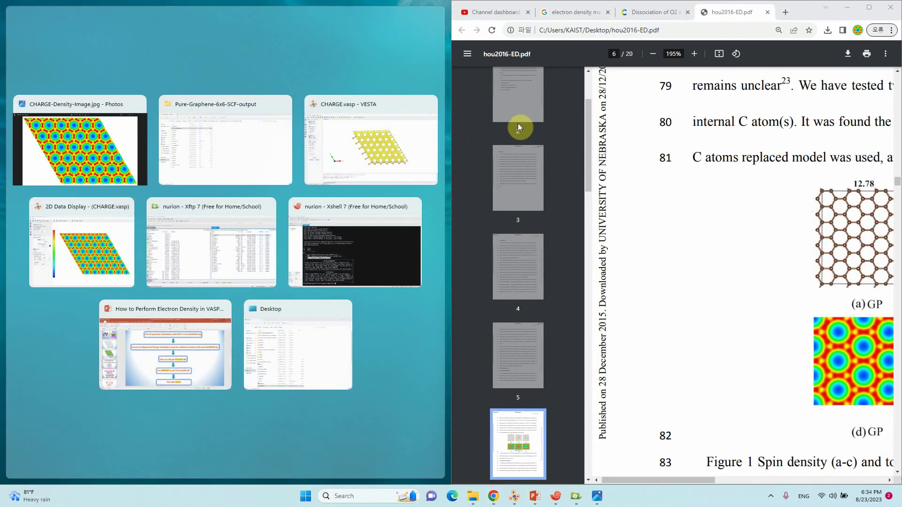
Step: Place the exported image beside the paper's figure, then minimise Photos, Chrome and Explorer
{"action": "left_click", "coordinate": [111, 157]}
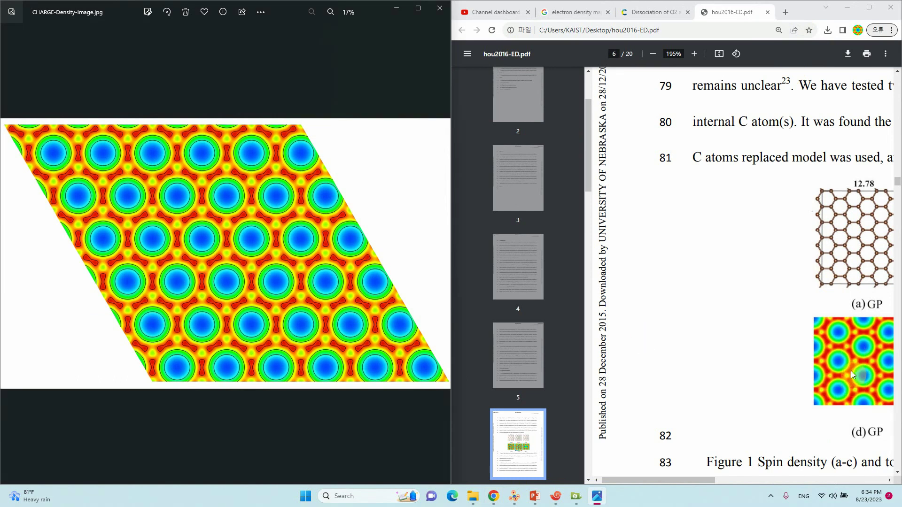
{"action": "left_click", "coordinate": [397, 10]}
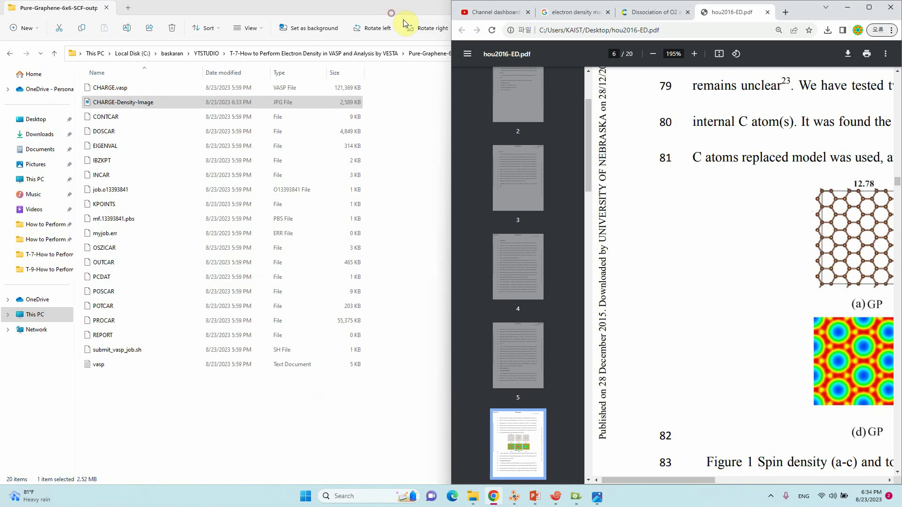
{"action": "left_click", "coordinate": [847, 7]}
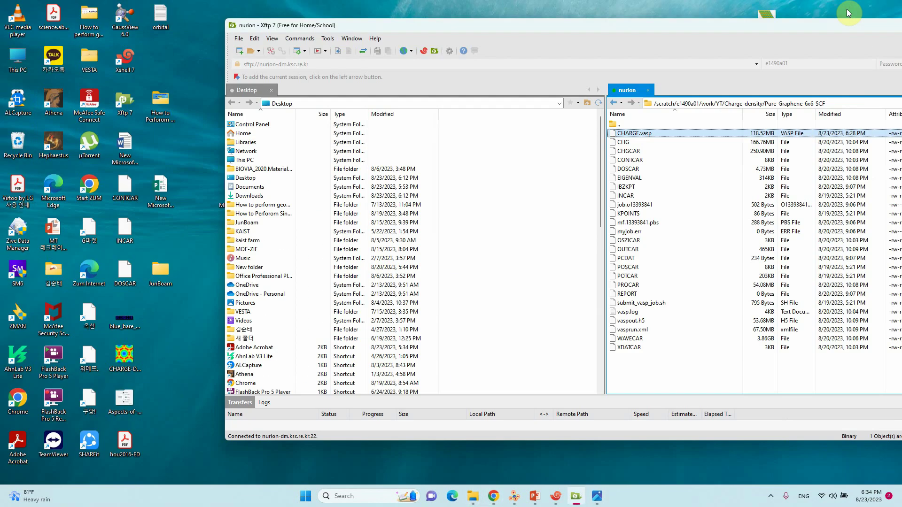